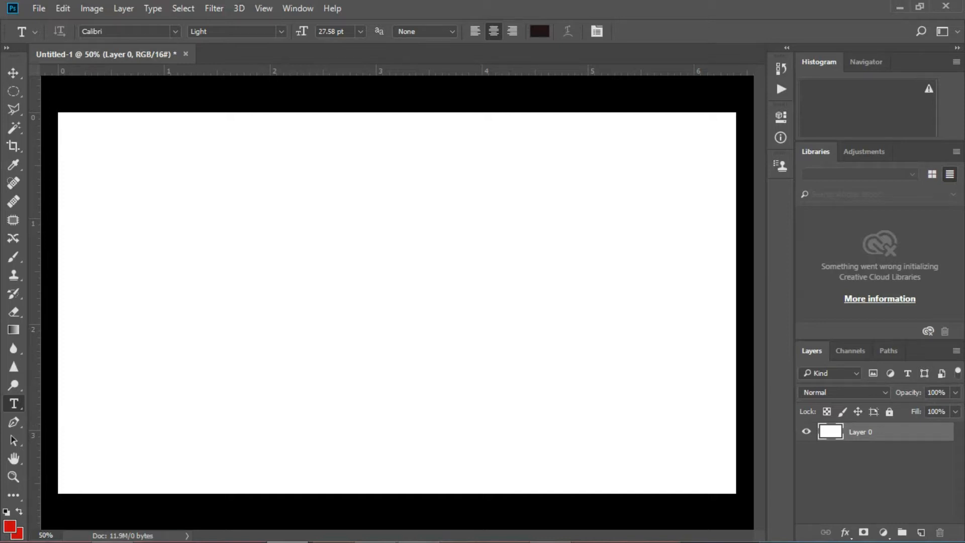
# Add a horizontal text layer reading MON TEXTE in the upper part of the canvas.
pyautogui.rightClick(14, 403)
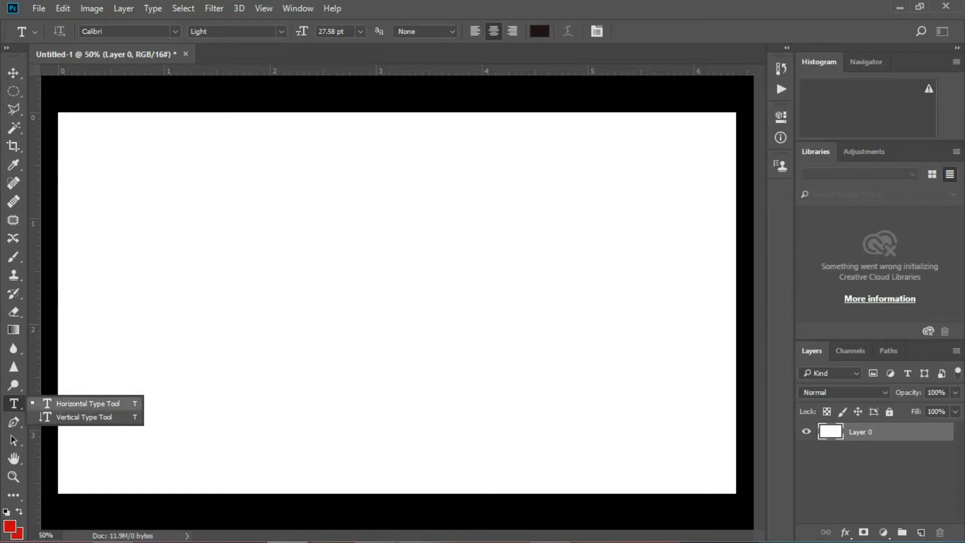
pyautogui.click(86, 404)
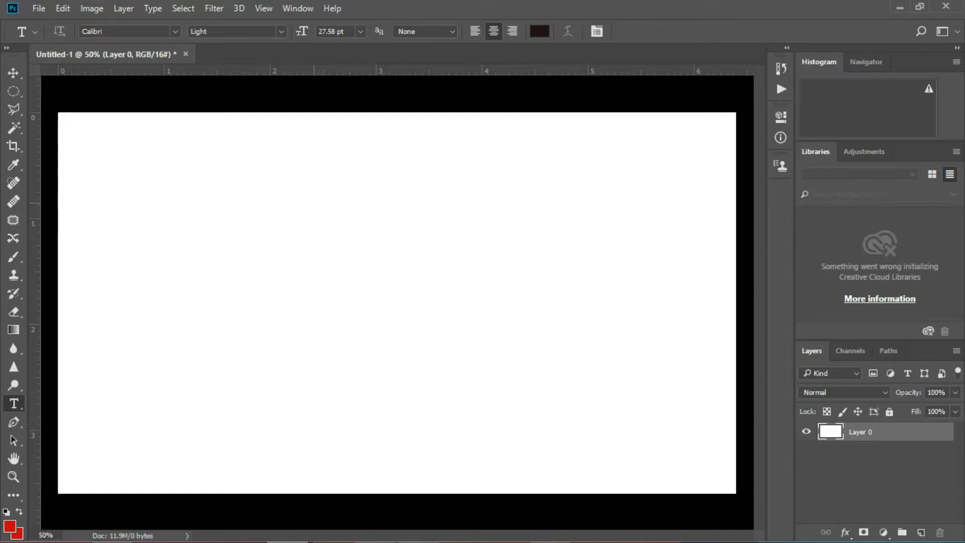
pyautogui.click(313, 203)
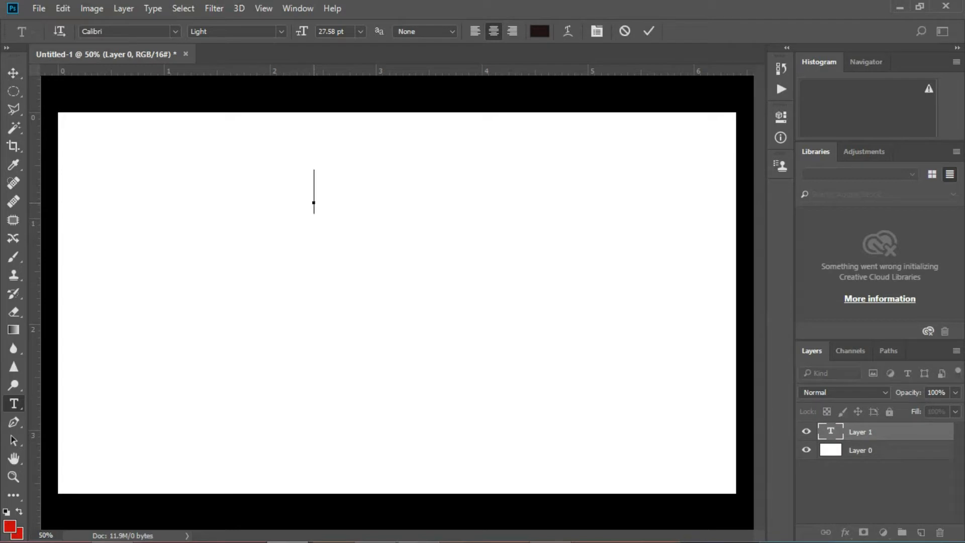
pyautogui.write('MON TEXTE')
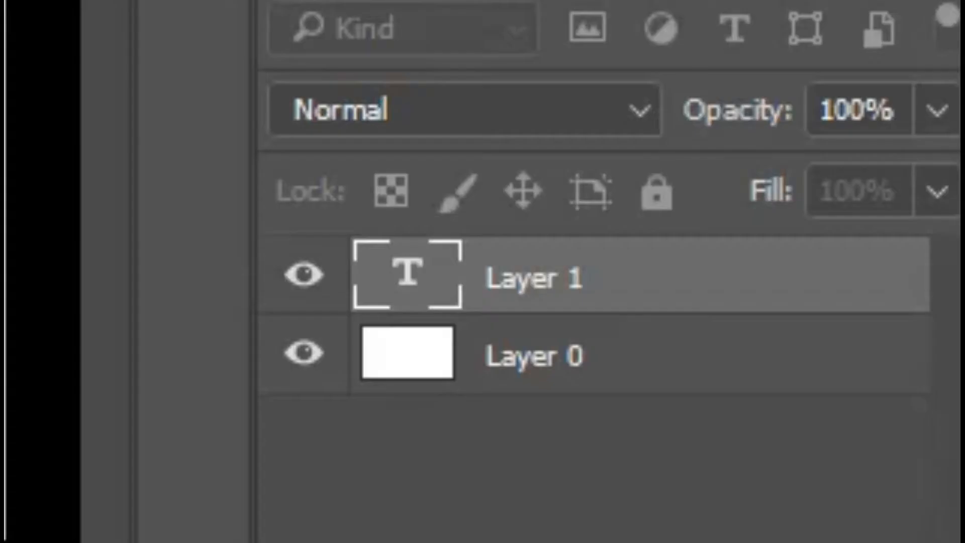
# Try the Broadway font on the whole MON TEXTE text, and set its font to Eras Bold ITC.
pyautogui.doubleClick(408, 273)
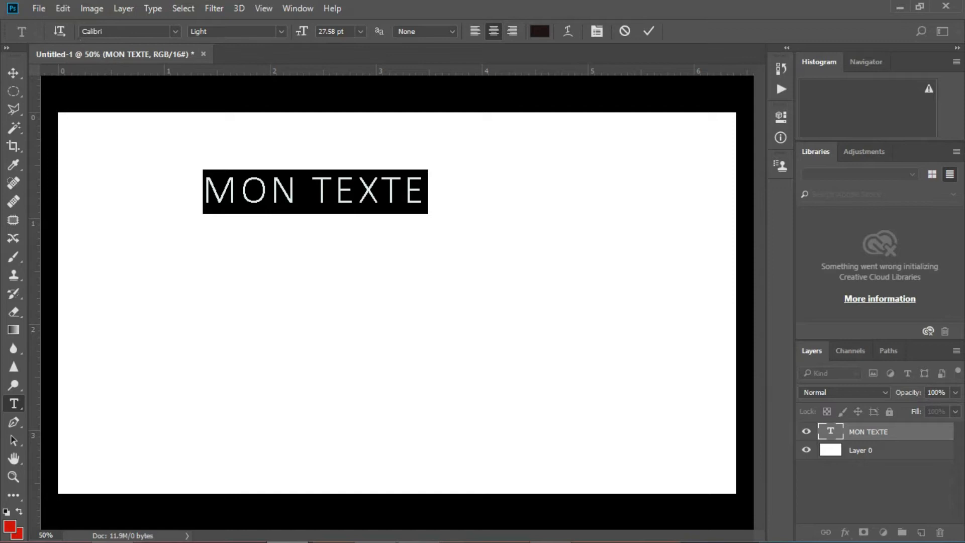
pyautogui.click(175, 31)
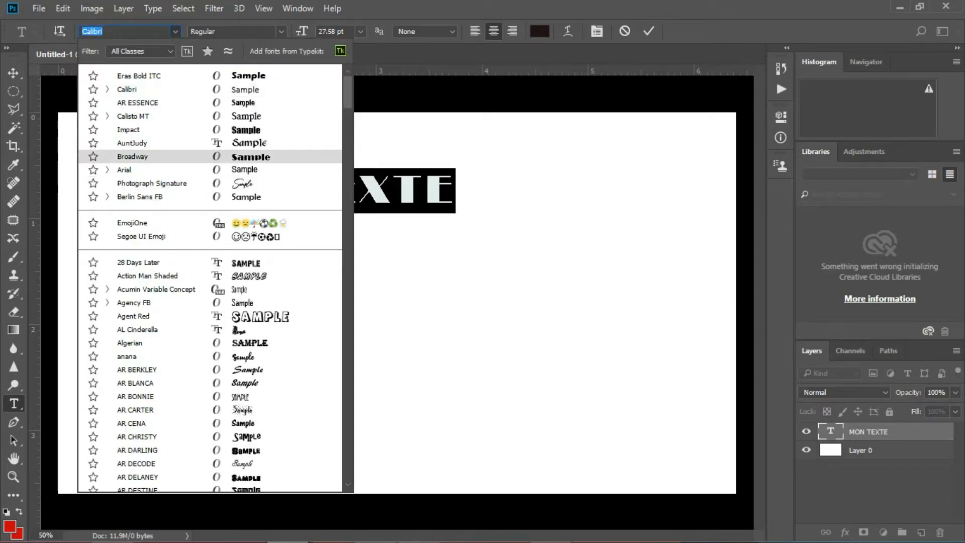
pyautogui.click(133, 156)
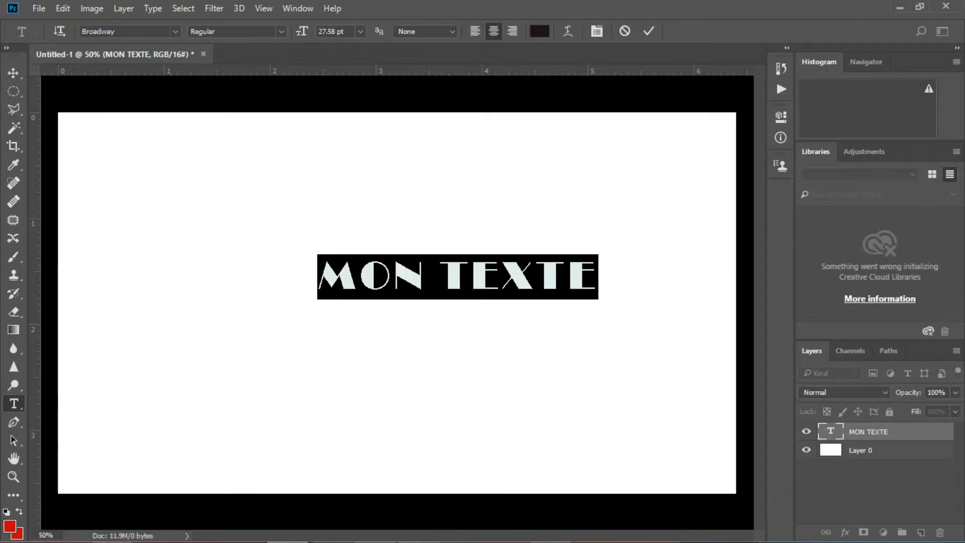
pyautogui.click(174, 32)
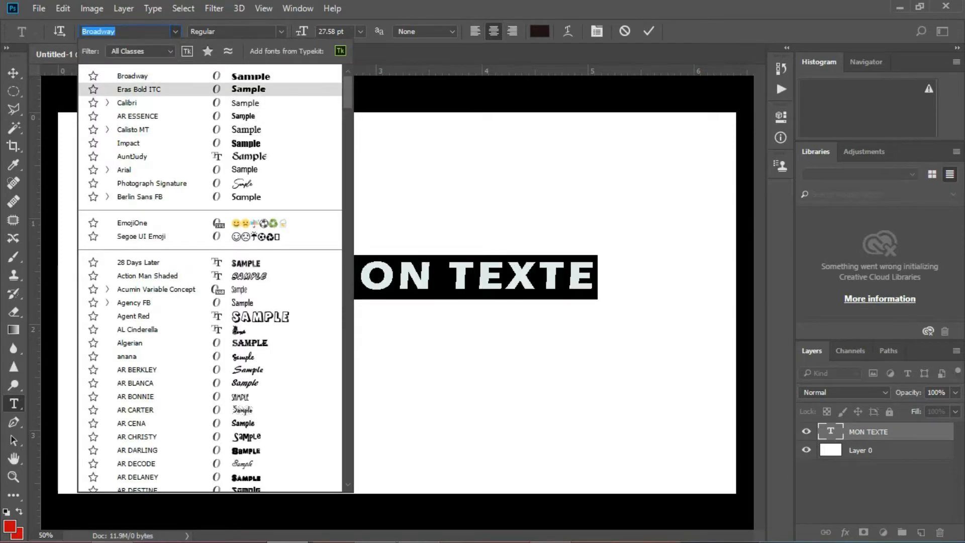
pyautogui.click(138, 89)
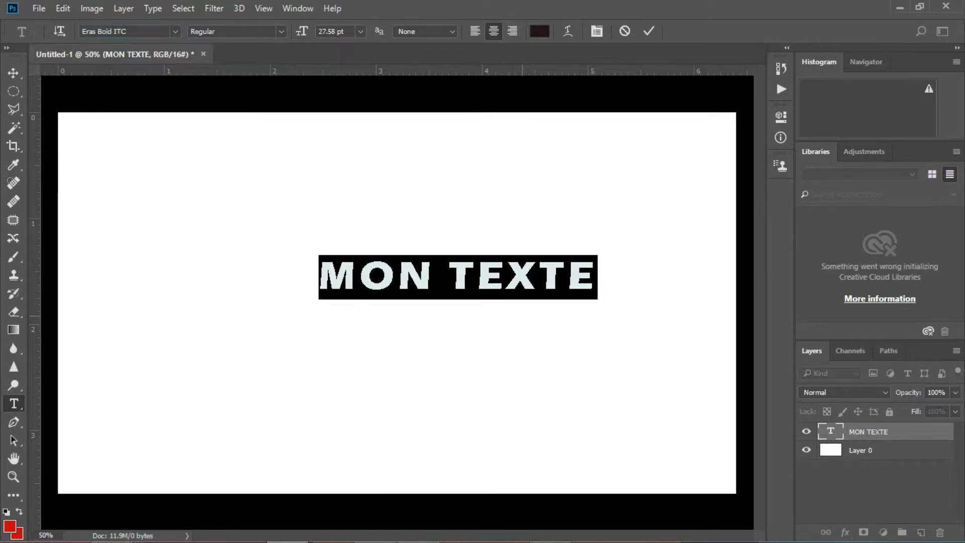
pyautogui.hotkey('ctrl', 'Return')
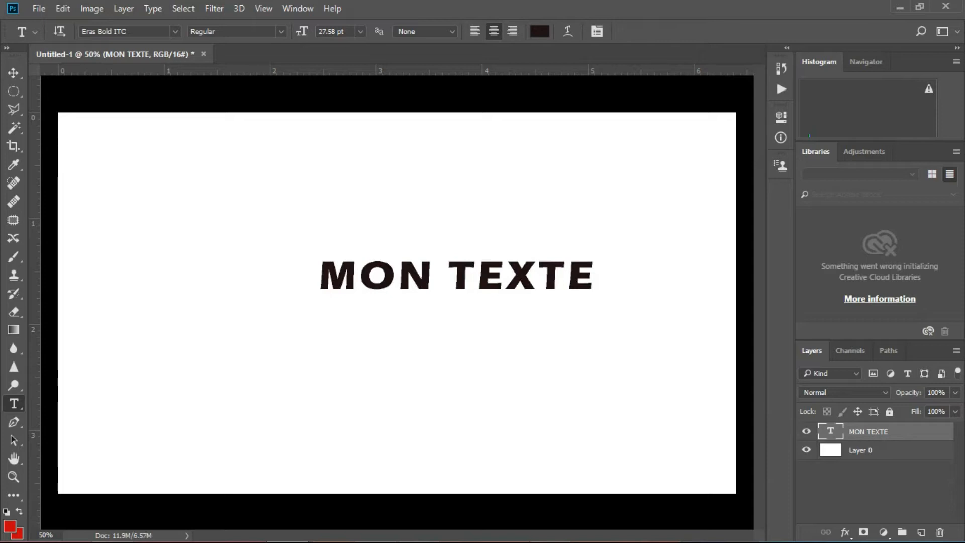
# Scale the MON TEXTE layer proportionally to about 192% so that it spans most of the canvas width.
pyautogui.hotkey('ctrl', 't')
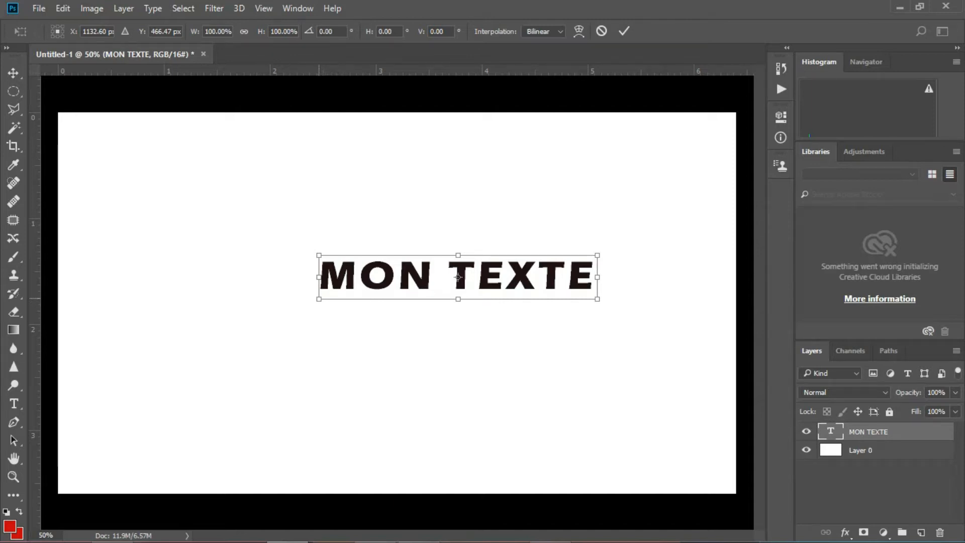
pyautogui.moveTo(319, 298); pyautogui.dragTo(193, 318)
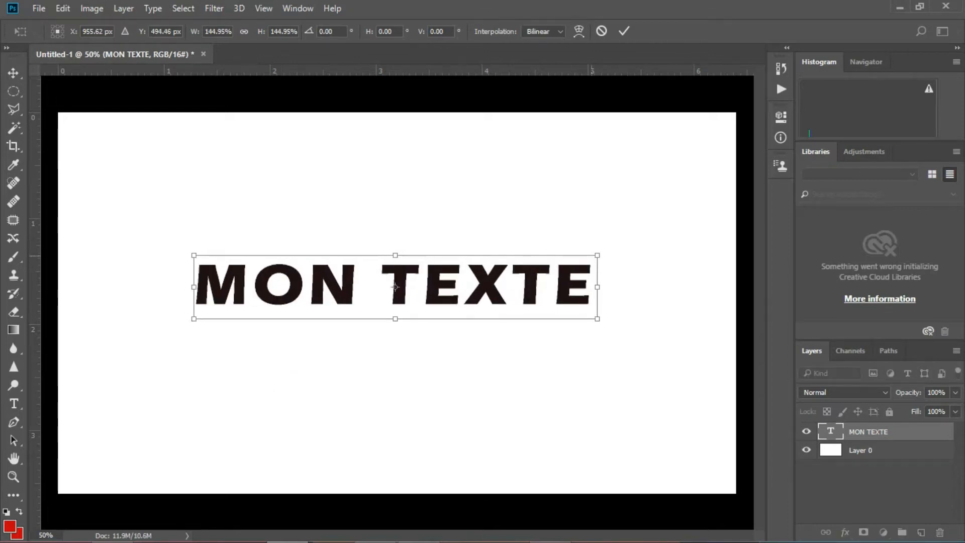
pyautogui.moveTo(596, 255); pyautogui.dragTo(651, 231)
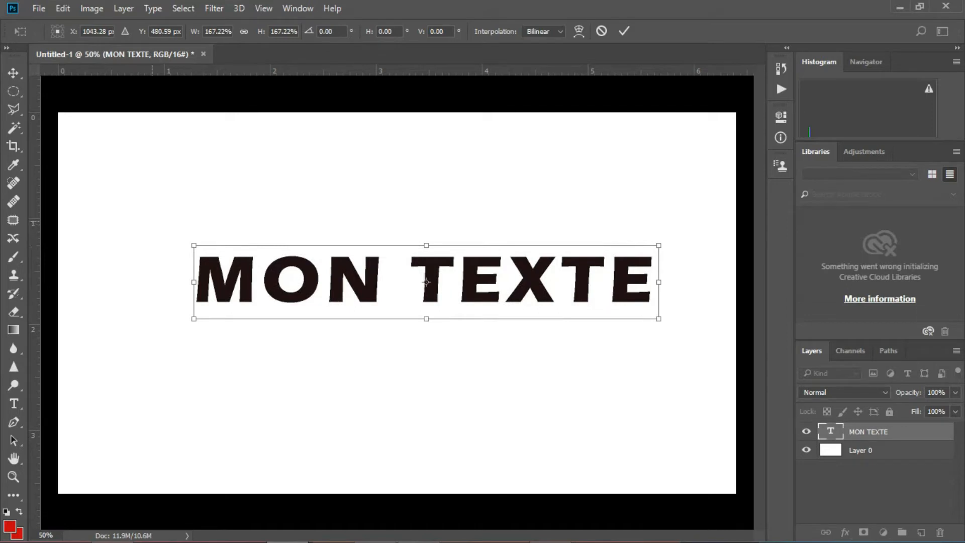
pyautogui.moveTo(194, 245); pyautogui.dragTo(125, 234)
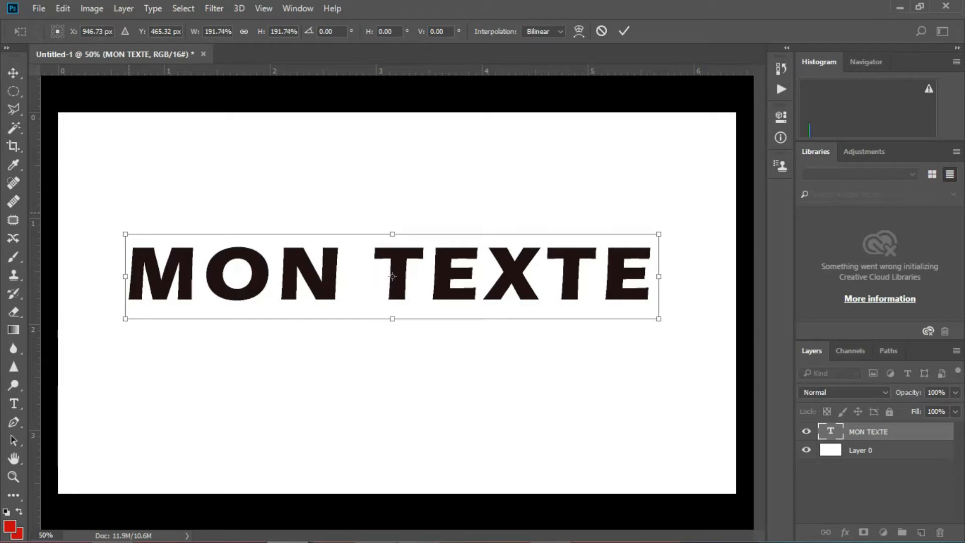
pyautogui.press('Return')
# Change the colour of the MON TEXTE text to bright blue 0728eb.
pyautogui.press('t')
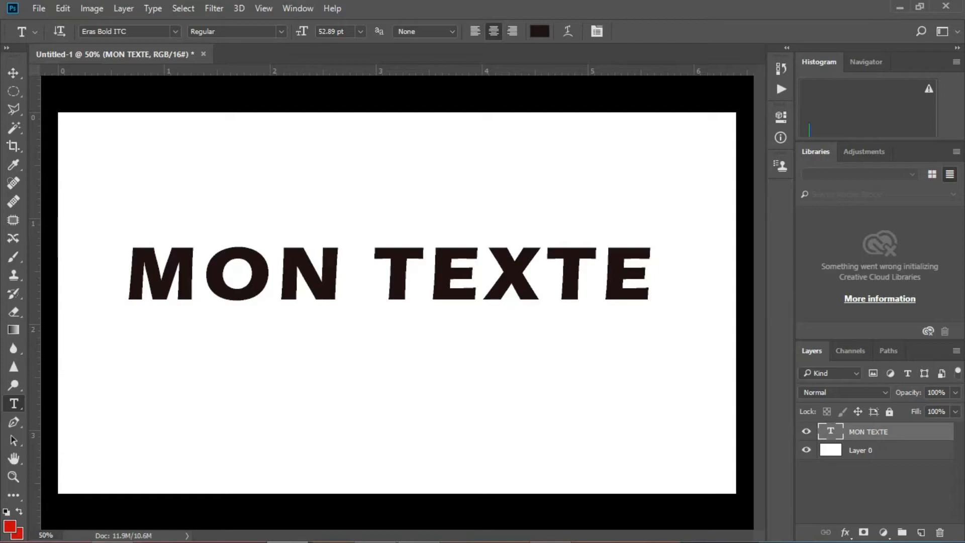
pyautogui.hotkey('ctrl', 't')
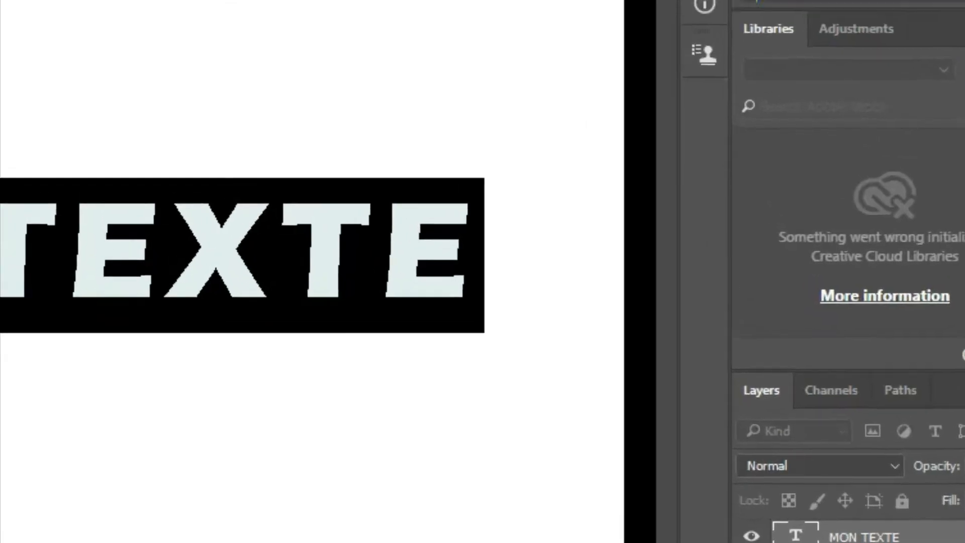
pyautogui.click(540, 31)
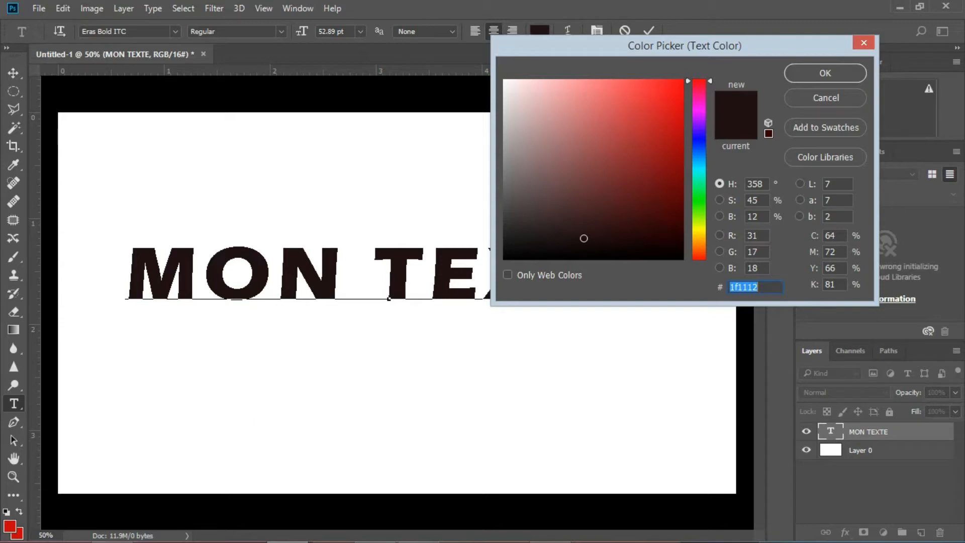
pyautogui.write('ba0b11')
pyautogui.moveTo(672, 128); pyautogui.dragTo(673, 114)
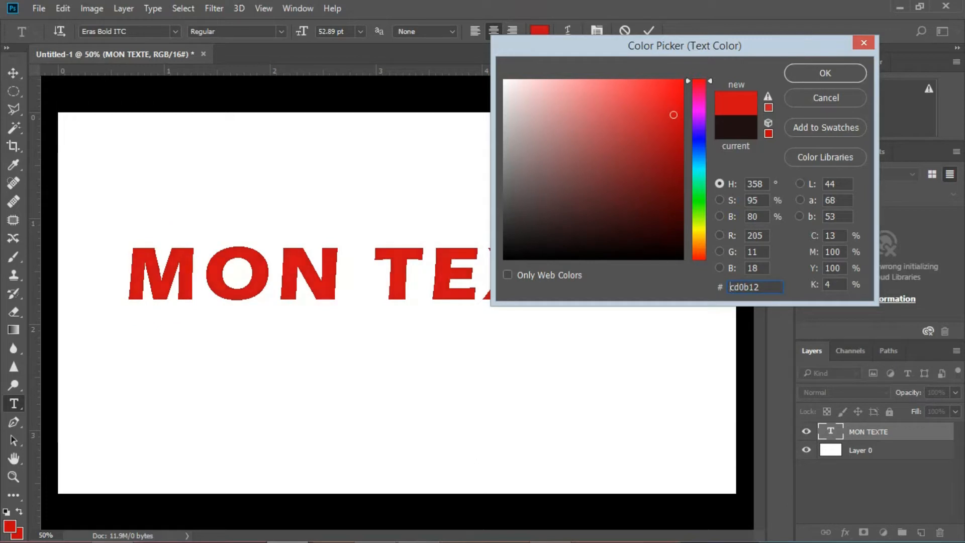
pyautogui.click(699, 145)
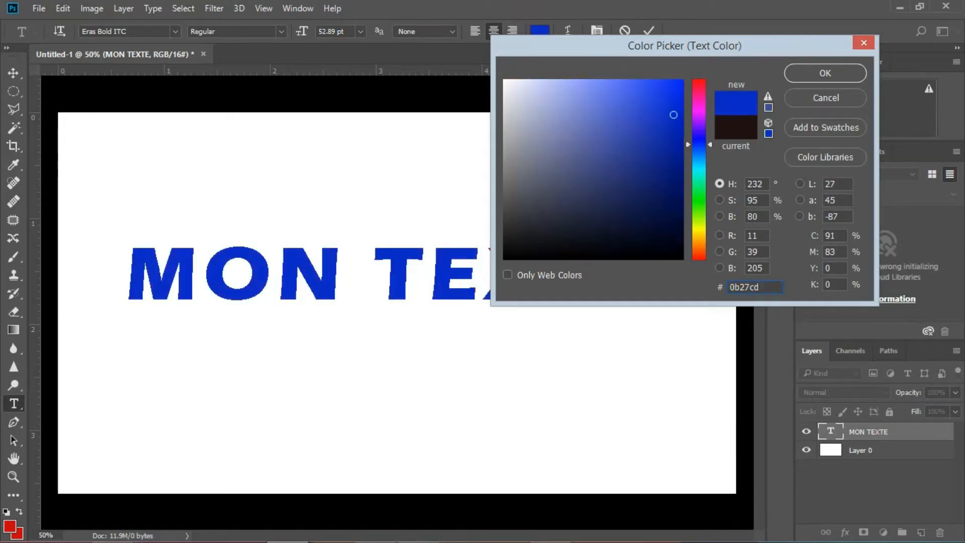
pyautogui.moveTo(673, 115)
pyautogui.mouseDown()
pyautogui.moveTo(669, 103)
pyautogui.moveTo(641, 219)
pyautogui.moveTo(626, 153)
pyautogui.moveTo(677, 93)
pyautogui.mouseUp()
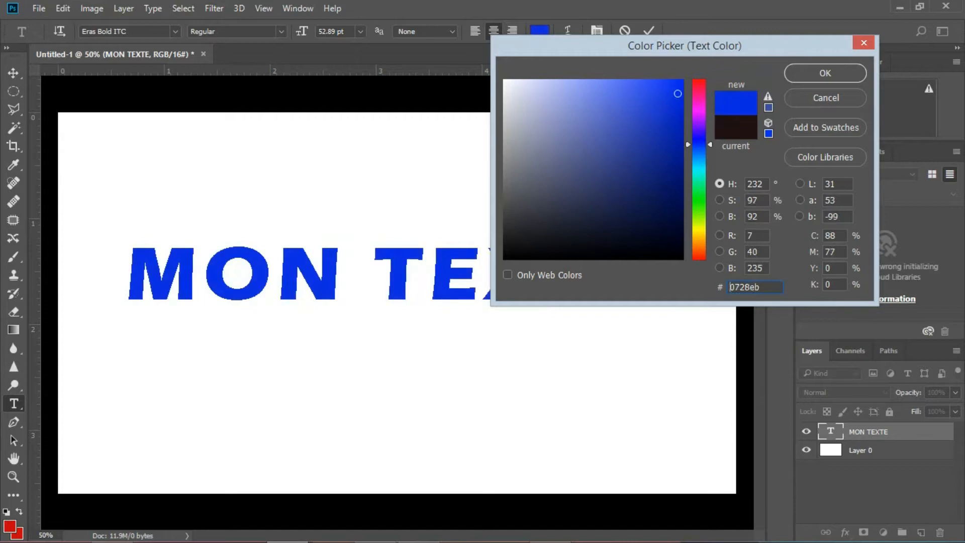
pyautogui.click(824, 73)
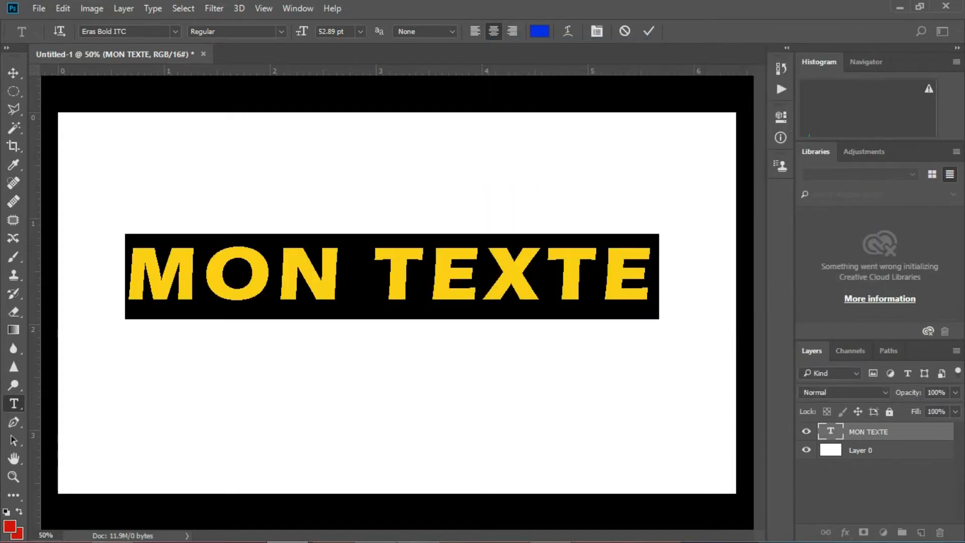
pyautogui.click(649, 32)
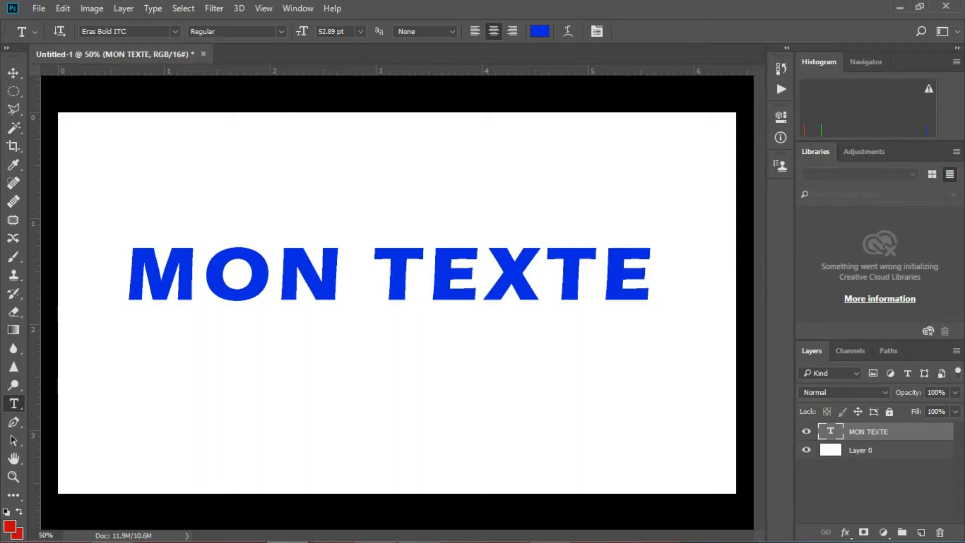
# Enable a Gradient Overlay in the MON TEXTE layer's style, keeping the text visible beside the dialog.
pyautogui.rightClick(889, 431)
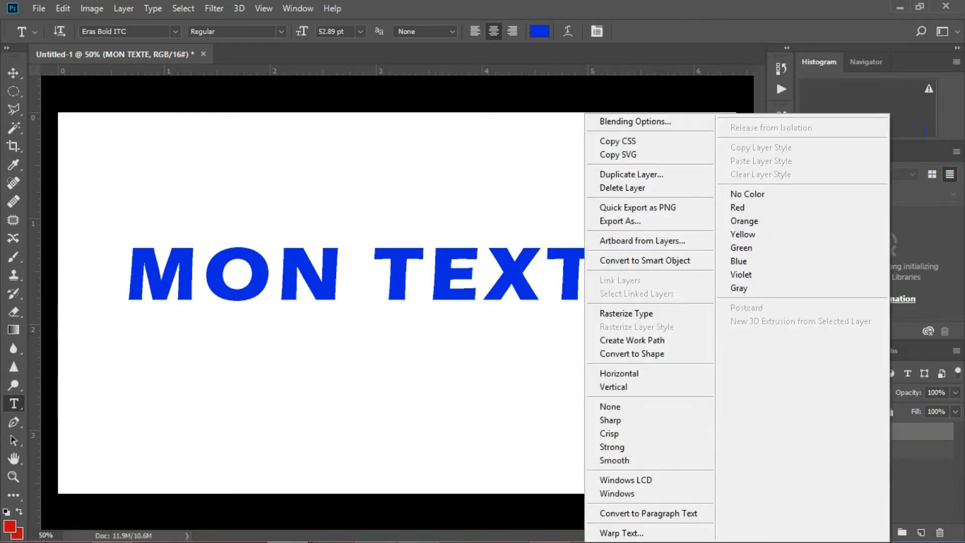
pyautogui.click(635, 121)
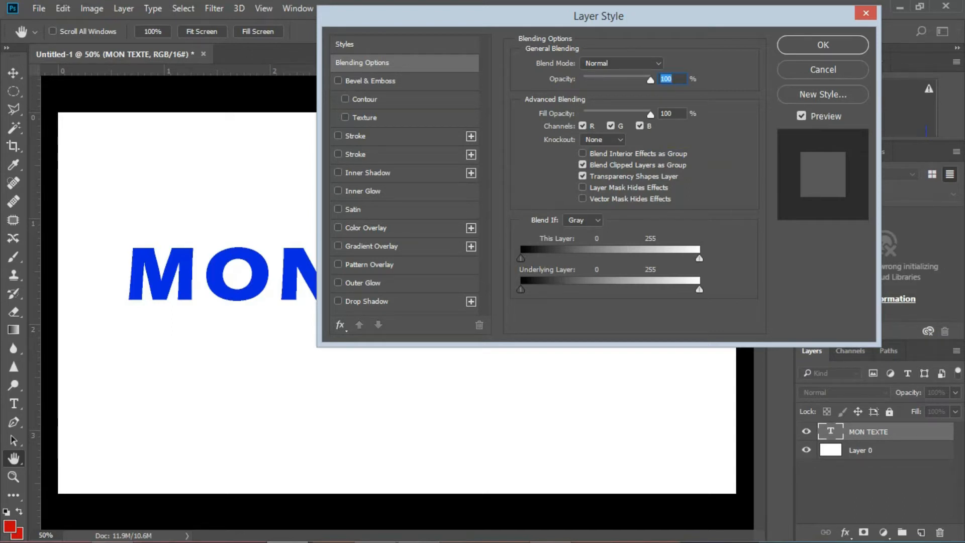
pyautogui.moveTo(598, 15); pyautogui.dragTo(696, 56)
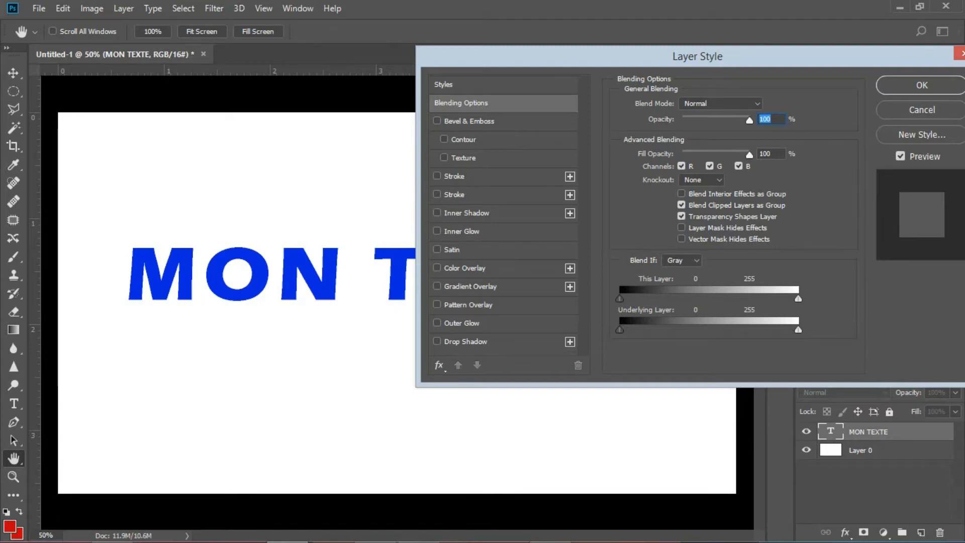
pyautogui.click(437, 286)
pyautogui.moveTo(593, 56); pyautogui.dragTo(805, 66)
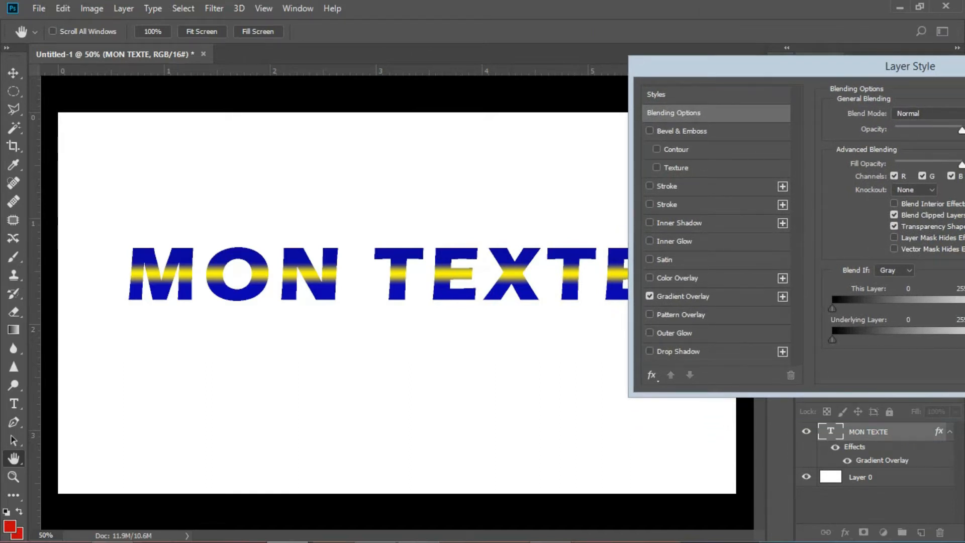
pyautogui.moveTo(806, 66); pyautogui.dragTo(682, 18)
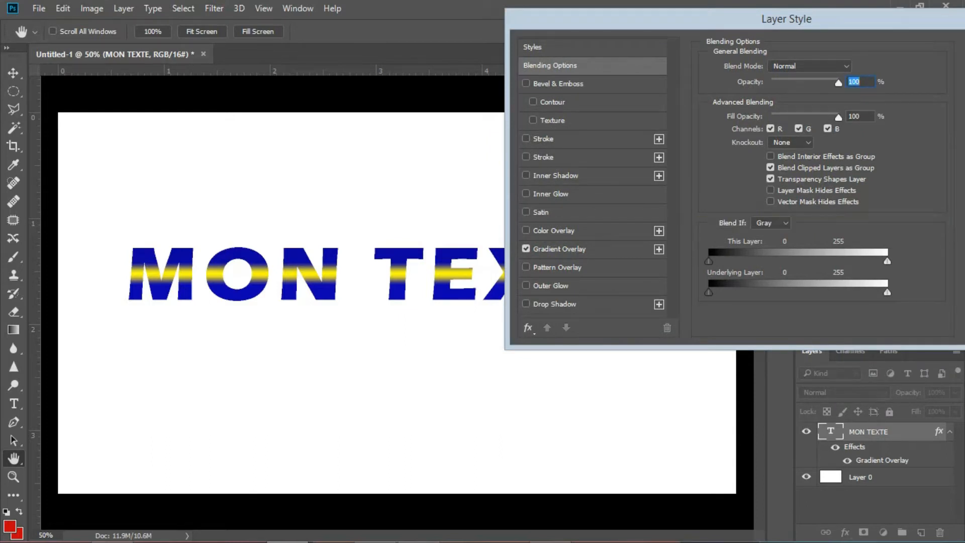
# Try several presets for the overlay gradient and choose the Foreground to Background preset.
pyautogui.click(557, 249)
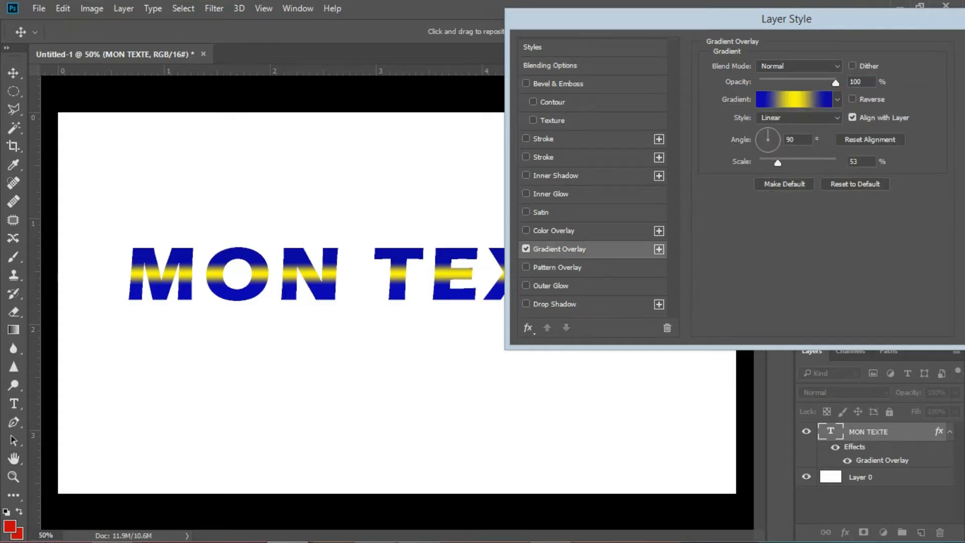
pyautogui.click(794, 99)
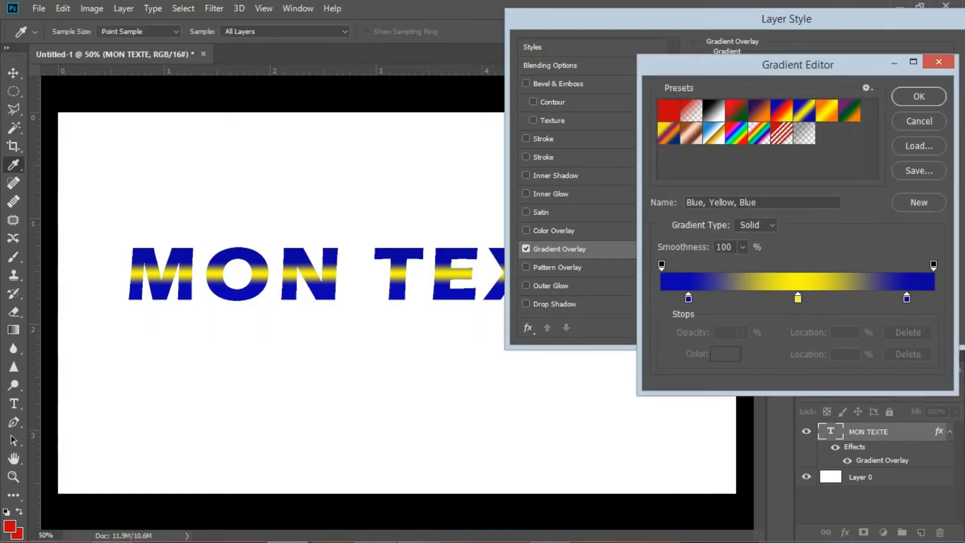
pyautogui.click(668, 133)
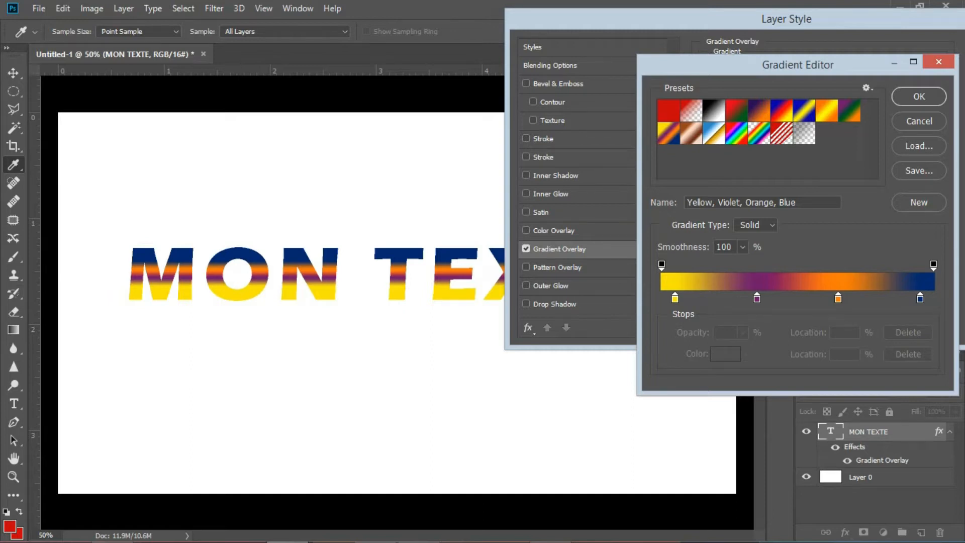
pyautogui.click(691, 110)
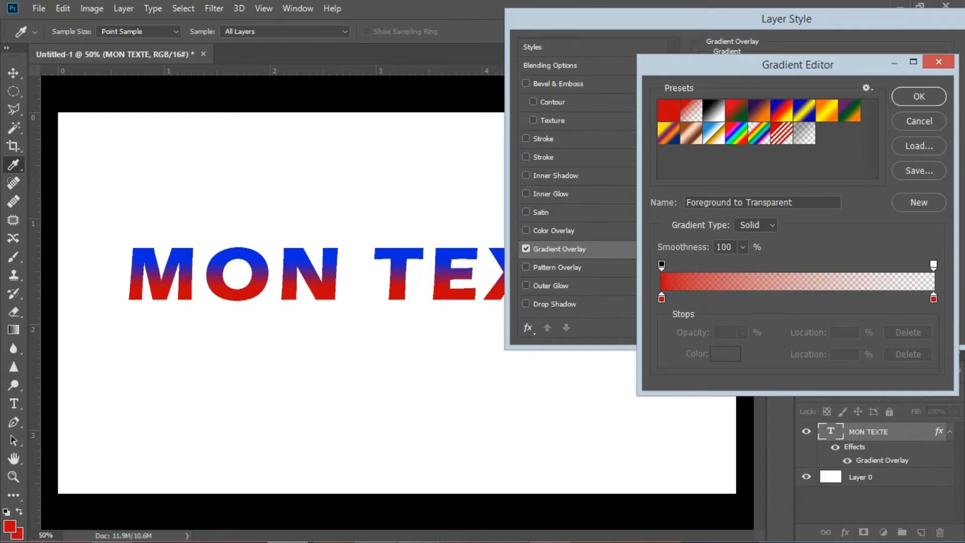
pyautogui.click(668, 111)
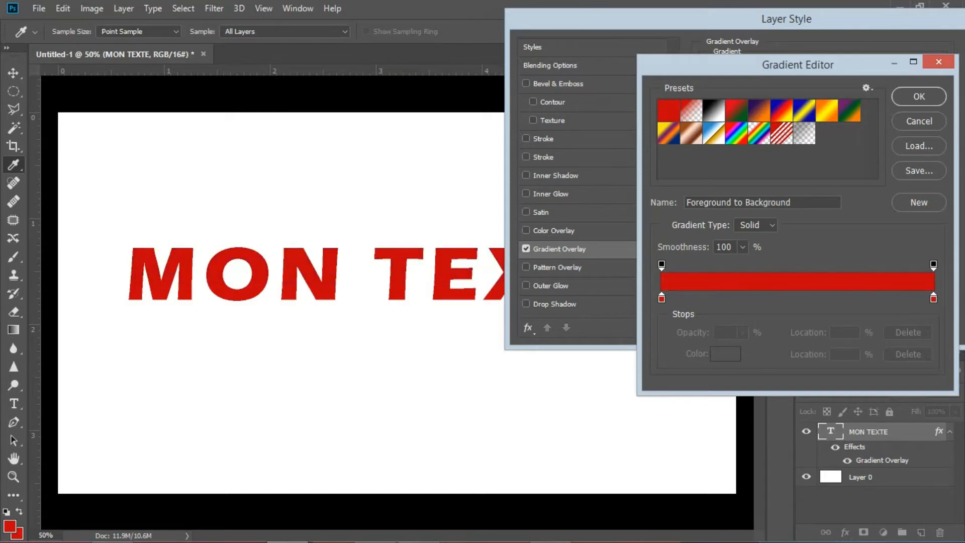
# Change the overlay gradient's starting colour stop to golden yellow c9a706.
pyautogui.click(661, 298)
pyautogui.click(725, 354)
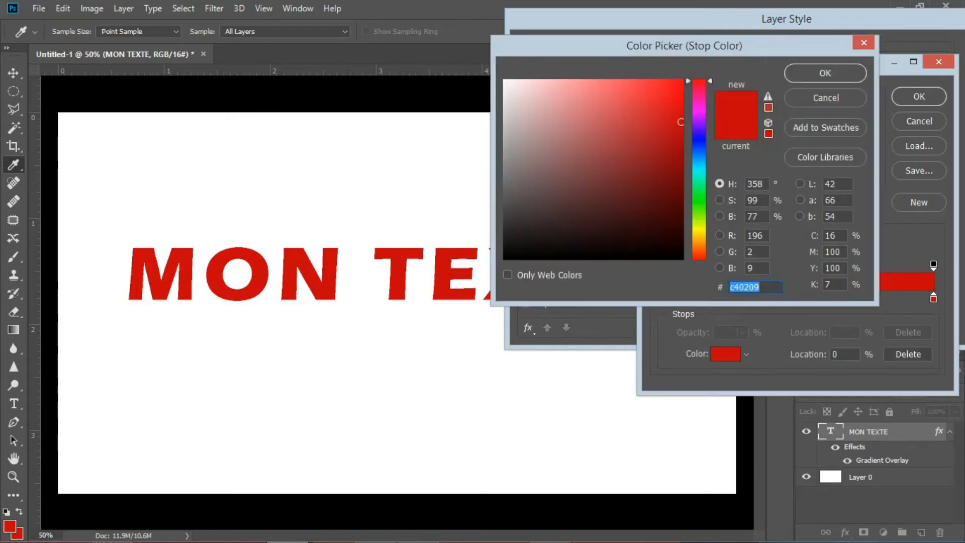
pyautogui.click(530, 241)
pyautogui.click(515, 249)
pyautogui.click(509, 255)
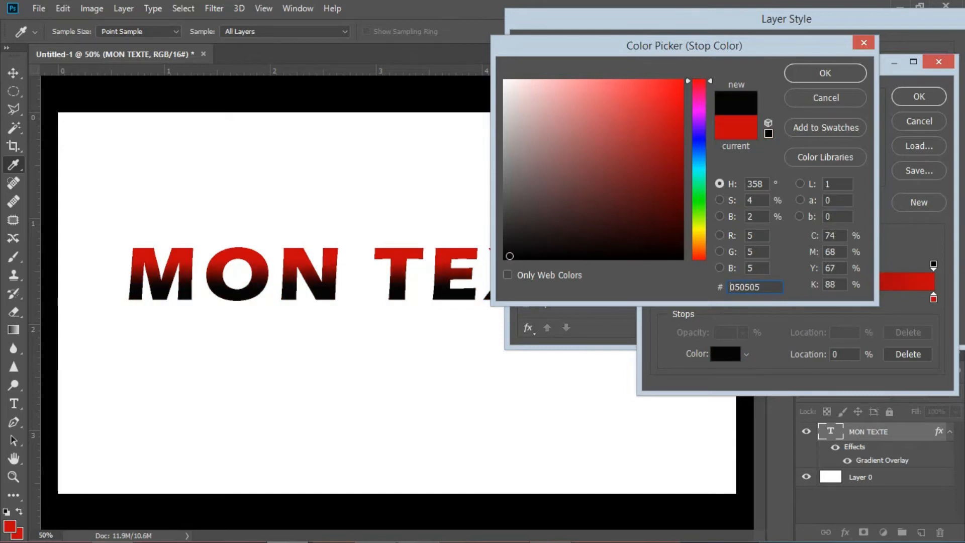
pyautogui.click(698, 235)
pyautogui.click(658, 125)
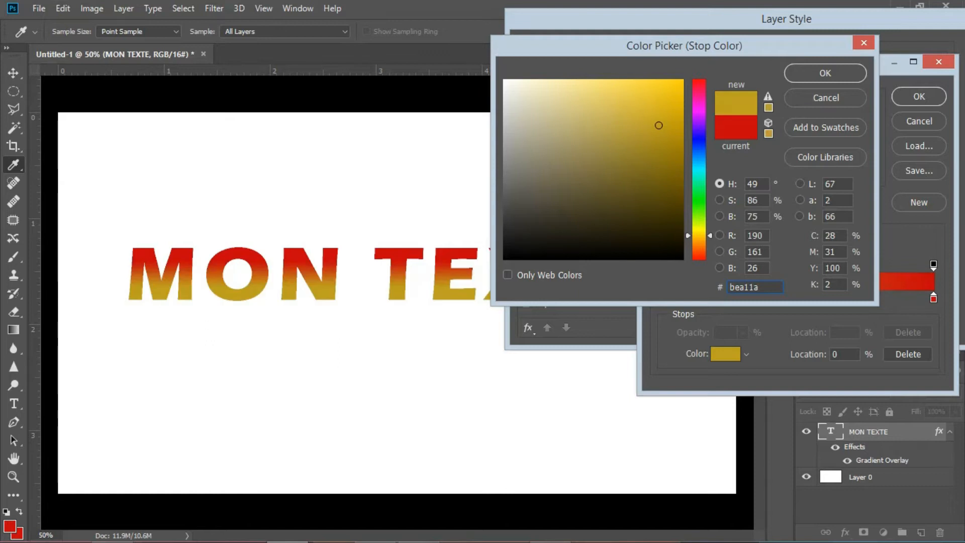
pyautogui.click(677, 118)
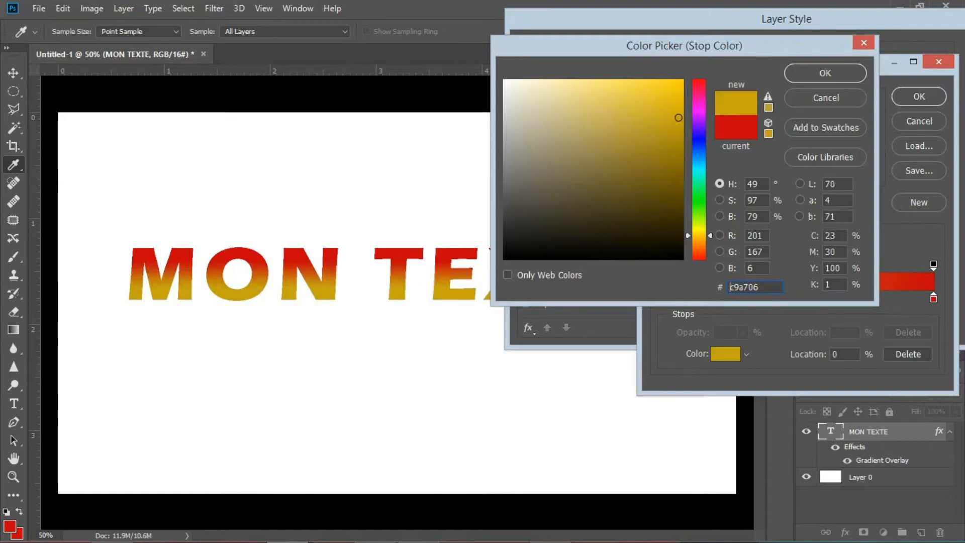
pyautogui.click(825, 73)
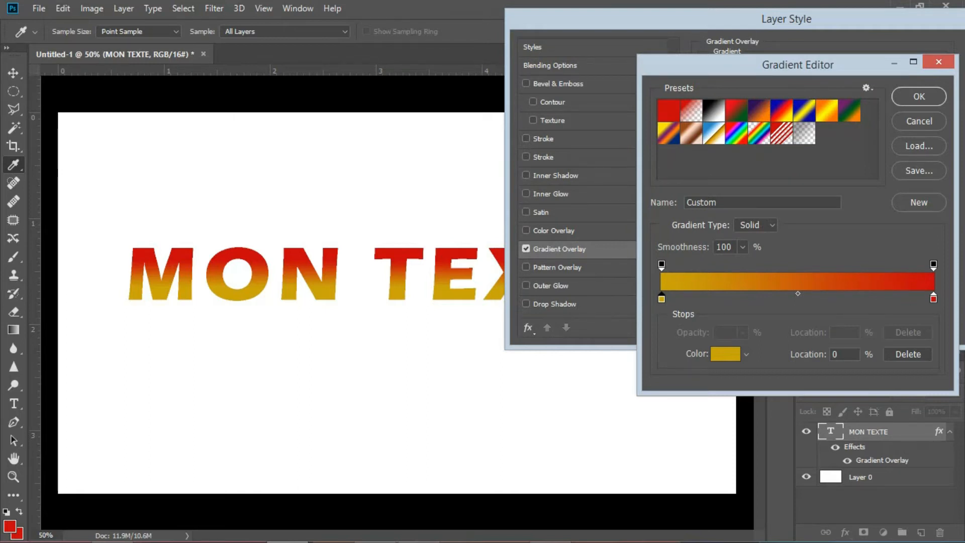
# Add a blue 2606c9 colour stop at 23% of the gradient and apply the overlay to the MON TEXTE layer.
pyautogui.click(797, 296)
pyautogui.moveTo(716, 297); pyautogui.dragTo(722, 297)
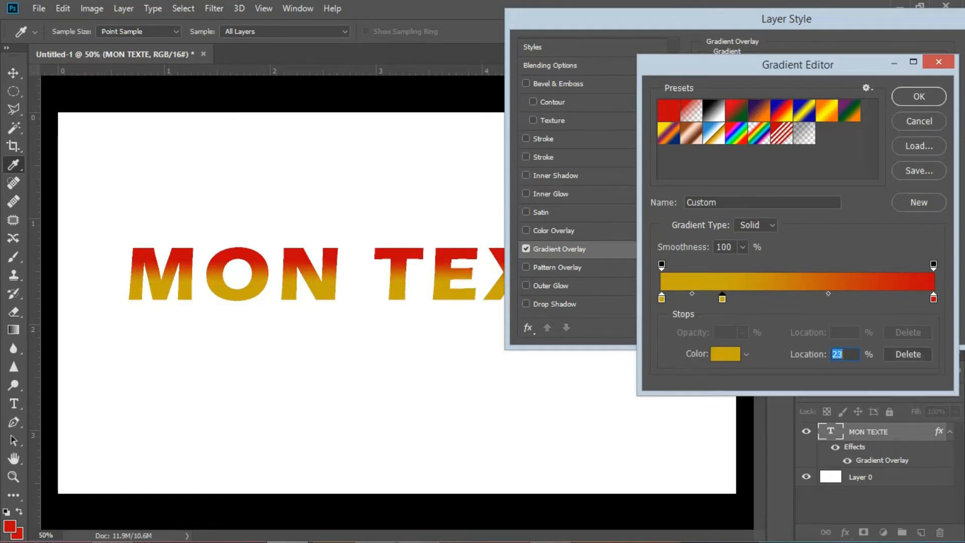
pyautogui.doubleClick(722, 298)
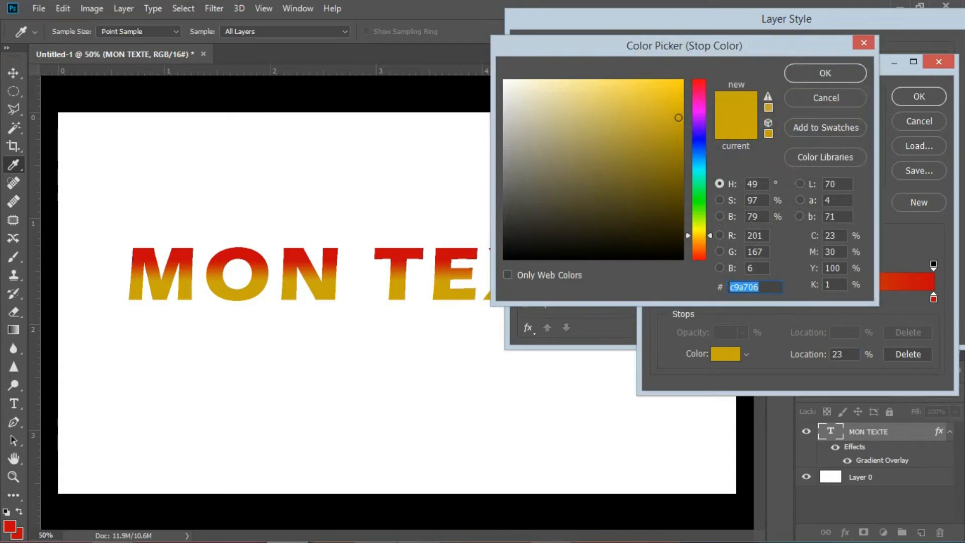
pyautogui.write('2606c9')
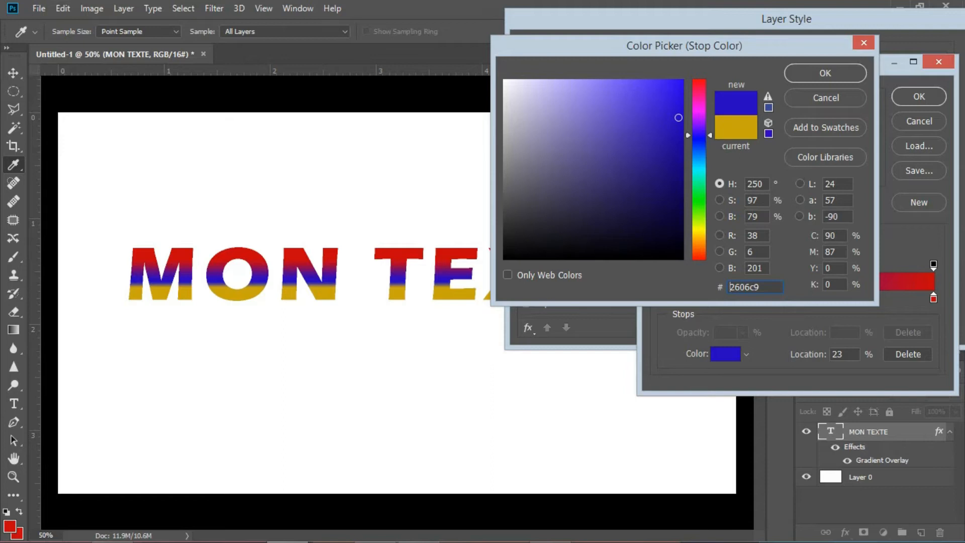
pyautogui.click(825, 73)
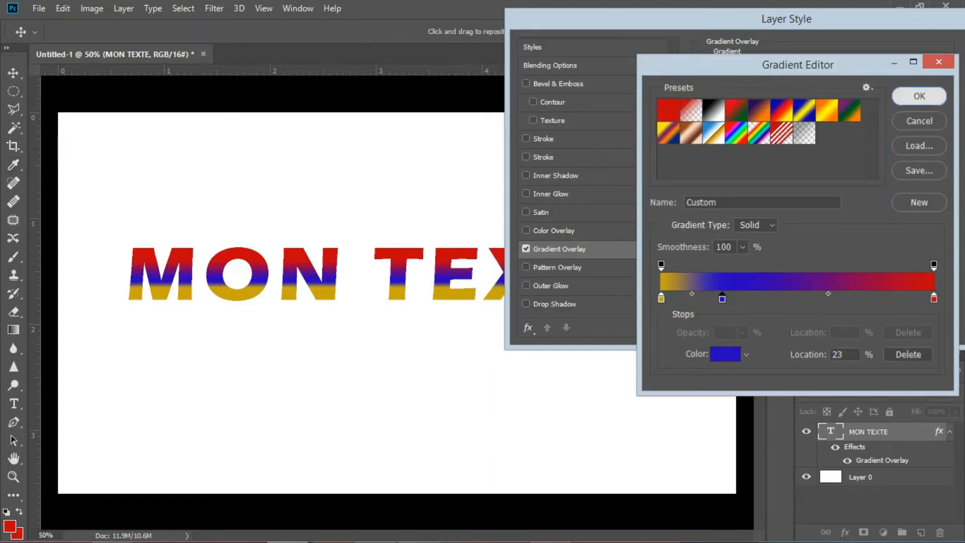
pyautogui.click(919, 96)
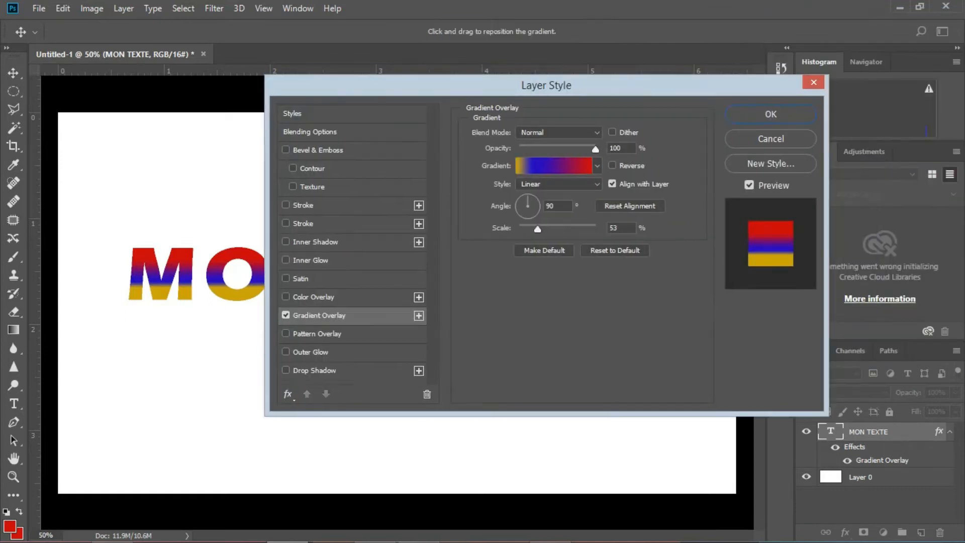
pyautogui.click(770, 114)
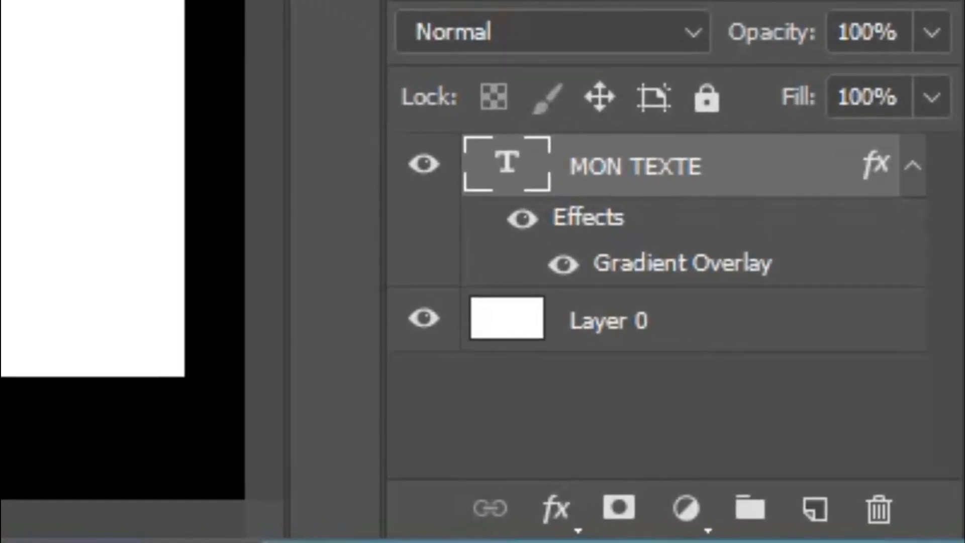
# Enable the first Stroke effect in the MON TEXTE layer's style, keeping part of the text visible beside the dialog.
pyautogui.rightClick(635, 166)
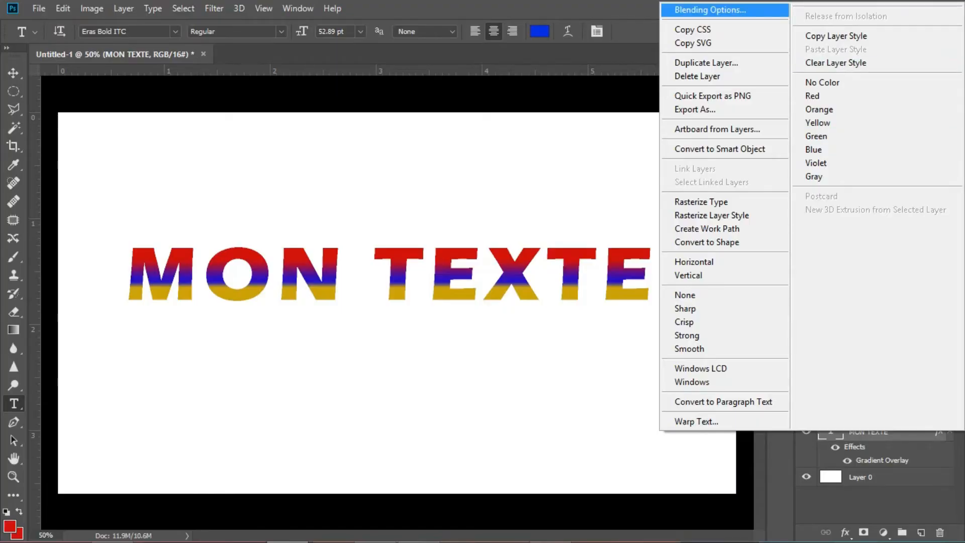
pyautogui.click(710, 10)
pyautogui.press('h')
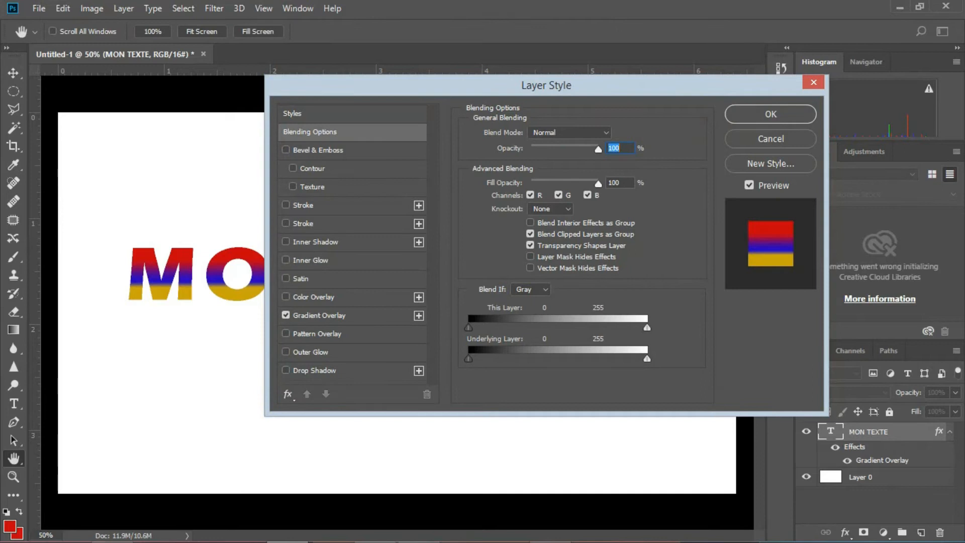
pyautogui.moveTo(546, 85); pyautogui.dragTo(668, 23)
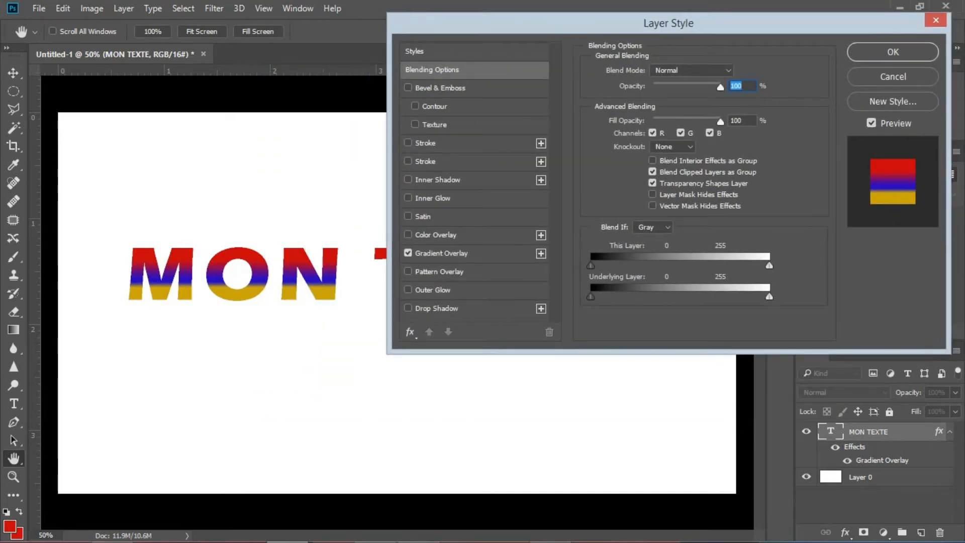
pyautogui.click(408, 143)
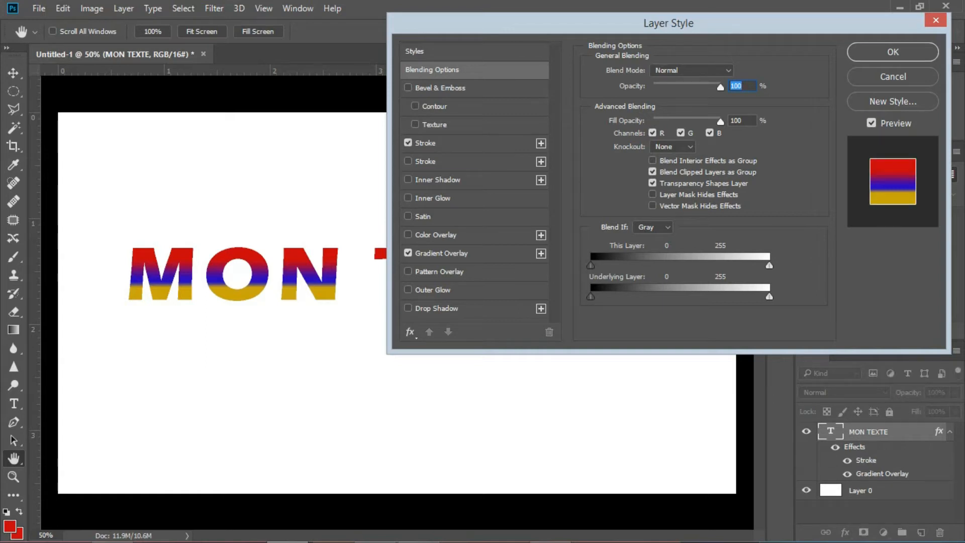
pyautogui.click(426, 143)
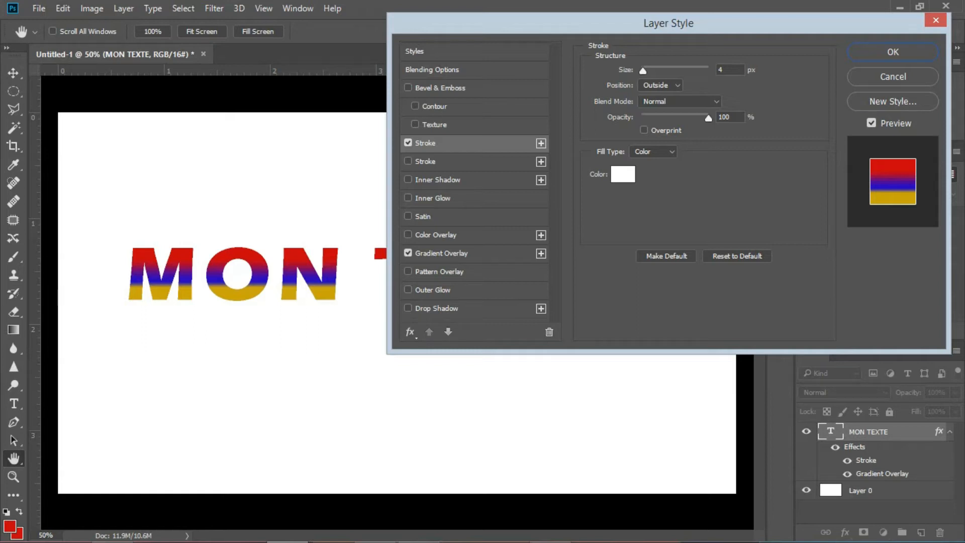
# Set the stroke's colour to near-black 090909 and increase its size slightly.
pyautogui.click(623, 174)
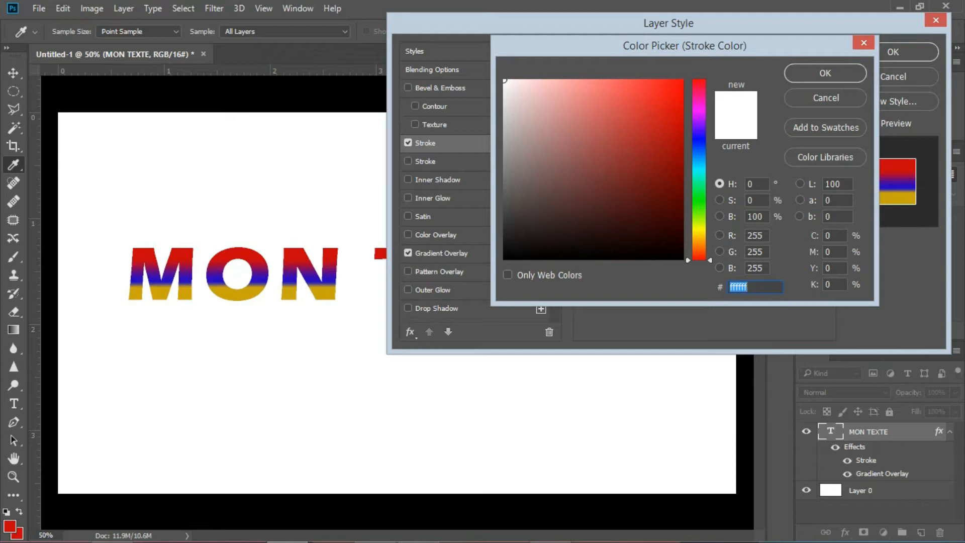
pyautogui.write('090909')
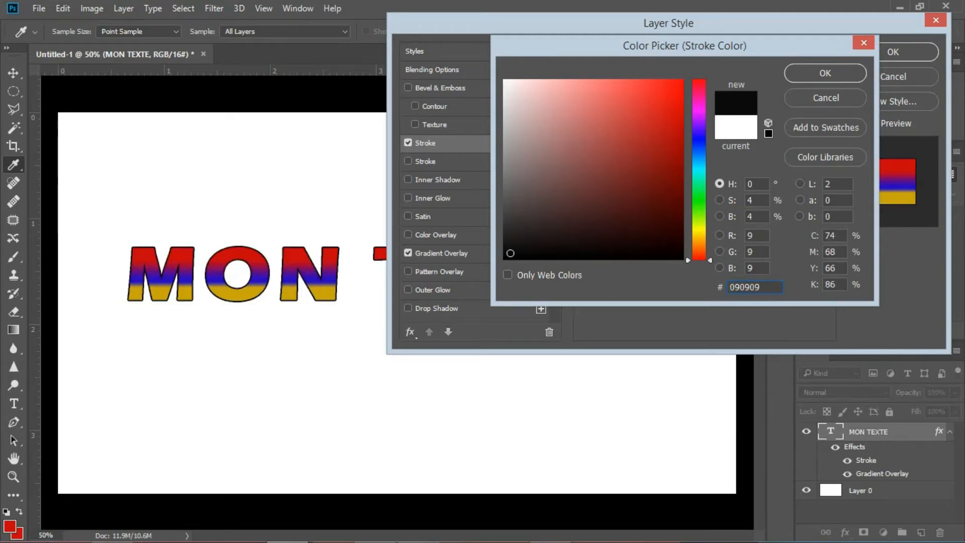
pyautogui.click(825, 73)
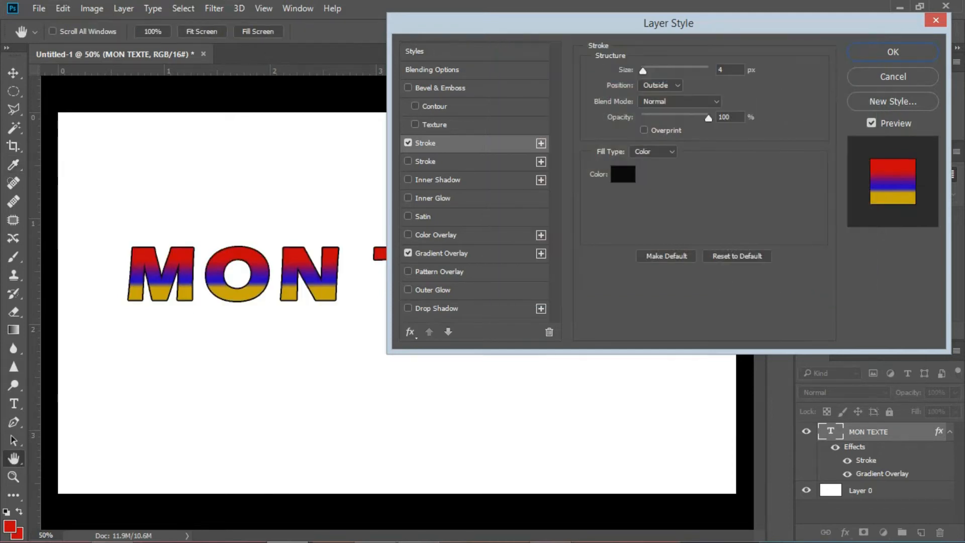
pyautogui.press('Up')
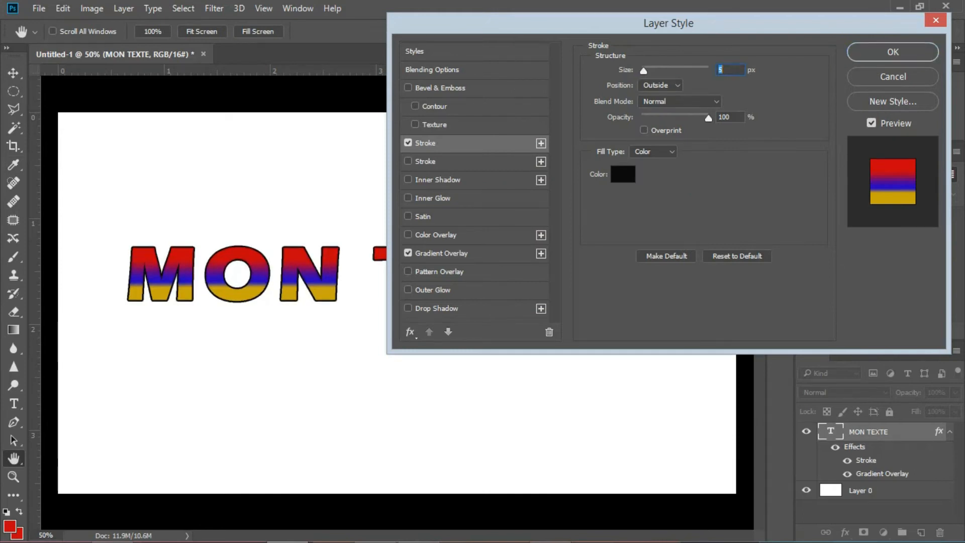
pyautogui.moveTo(643, 71)
pyautogui.mouseDown()
pyautogui.moveTo(657, 71)
pyautogui.moveTo(644, 70)
pyautogui.mouseUp()
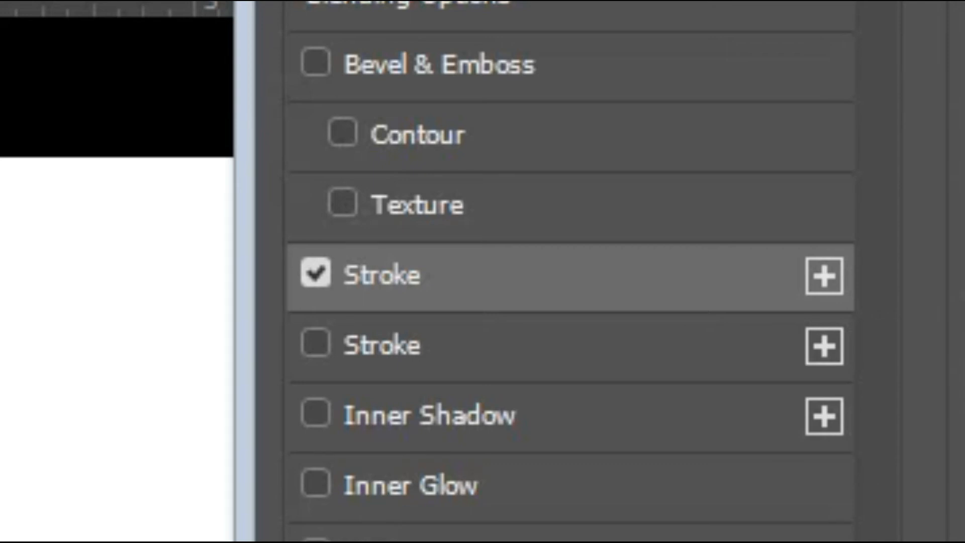
# Enable the second Stroke effect, sampling its golden colour c9a606 from the lower part of the letters, with a size of 21 px.
pyautogui.click(315, 342)
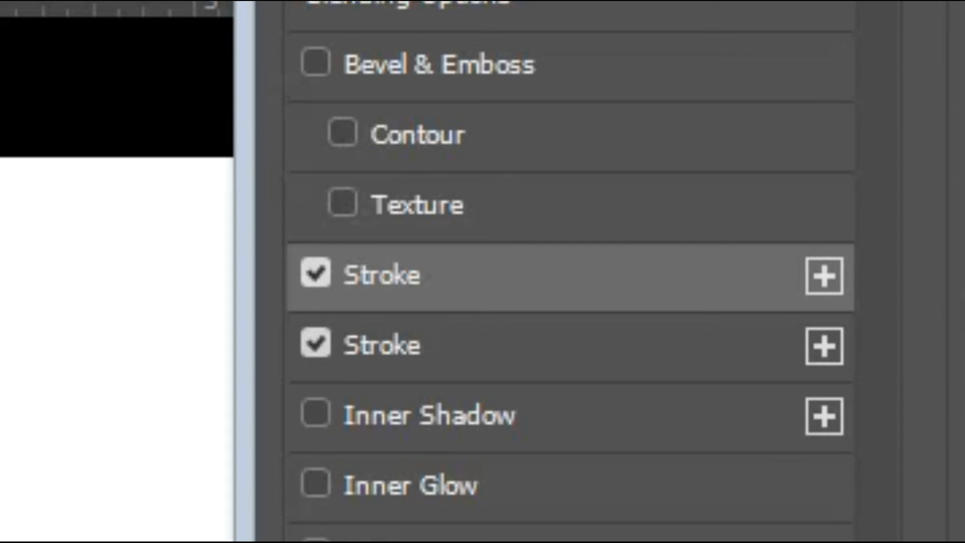
pyautogui.click(382, 345)
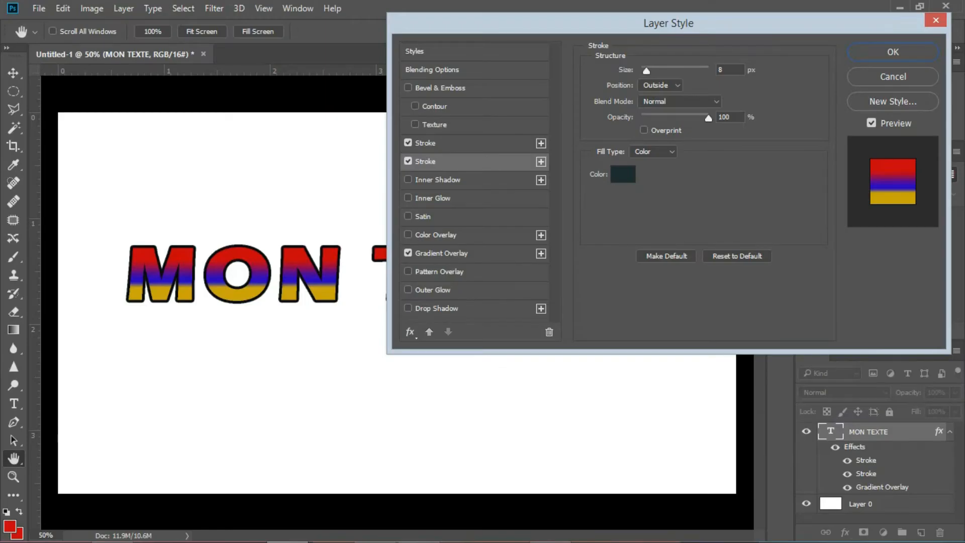
pyautogui.click(623, 174)
pyautogui.click(622, 176)
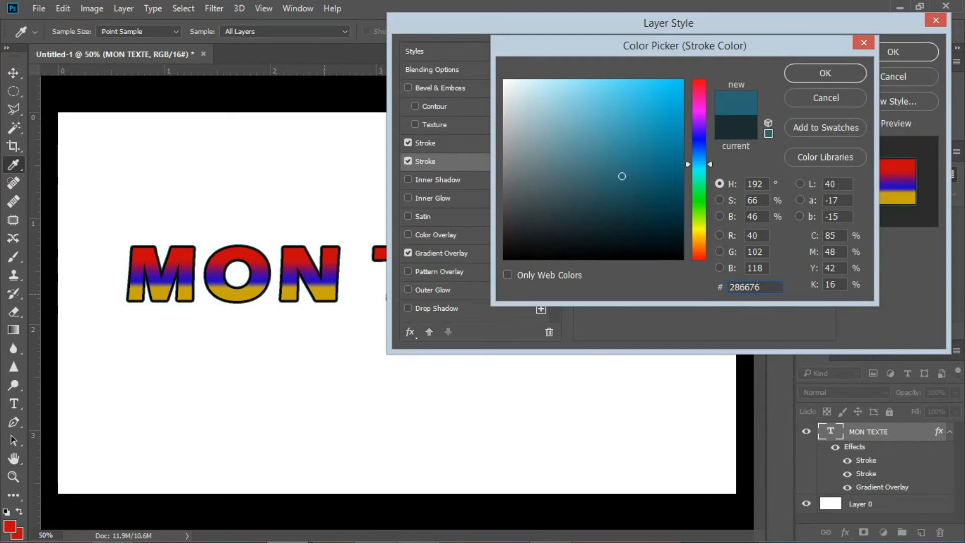
pyautogui.click(326, 293)
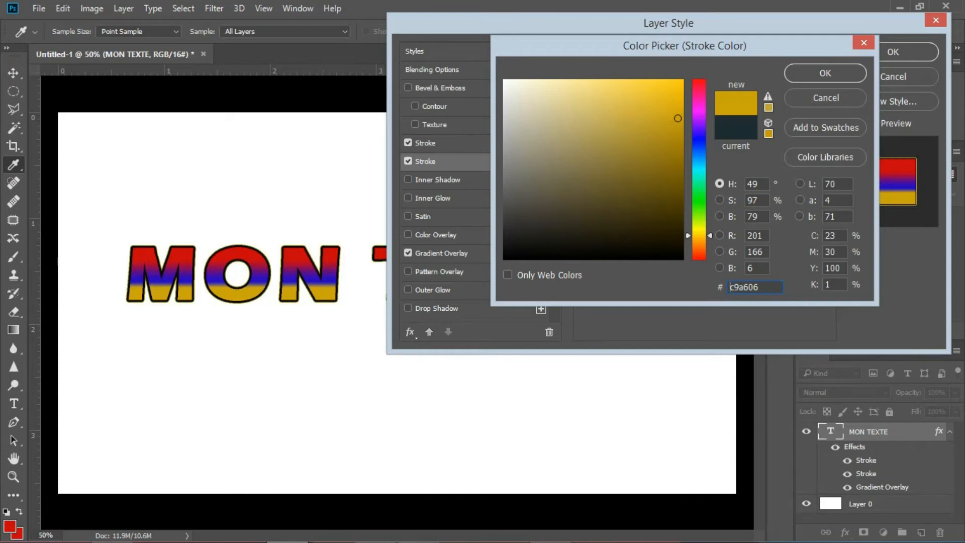
pyautogui.click(825, 73)
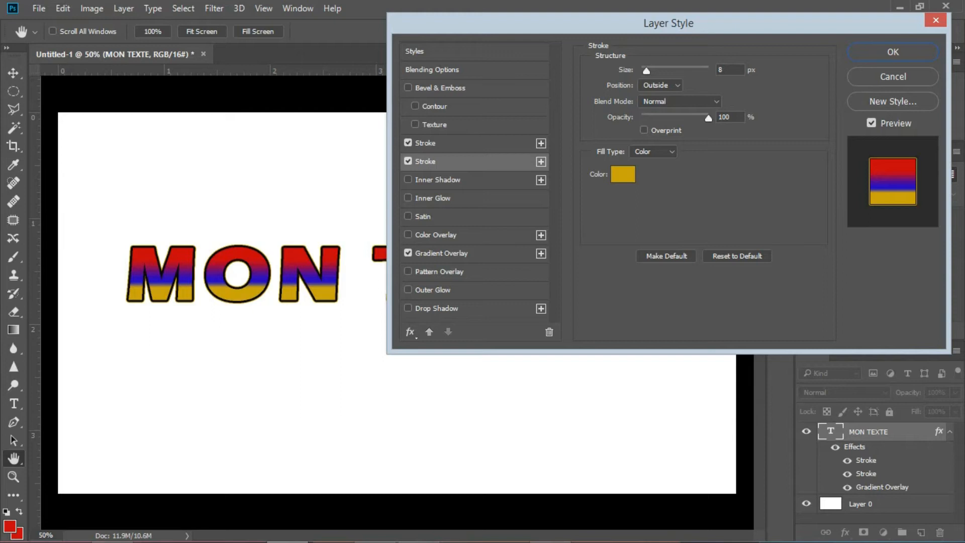
pyautogui.moveTo(646, 71); pyautogui.dragTo(651, 71)
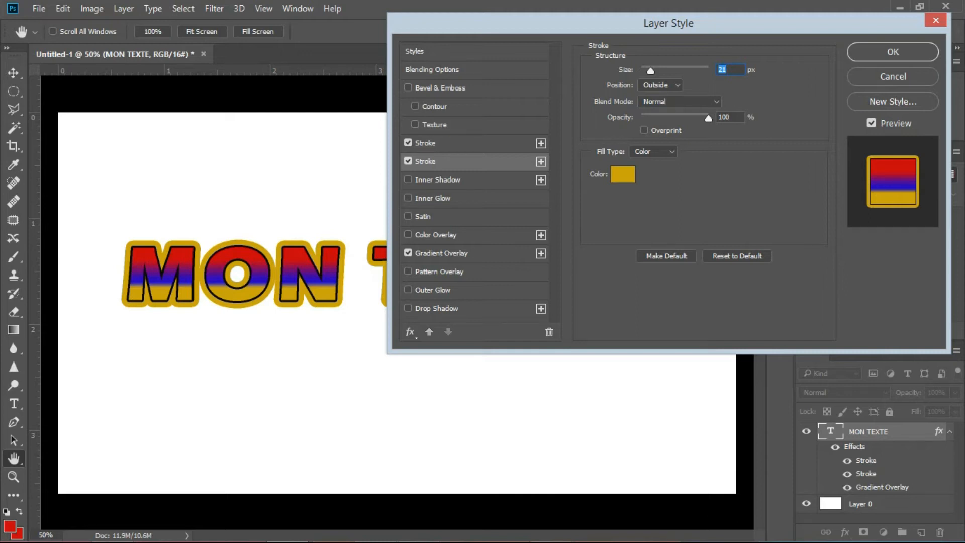
# Add an Inner Bevel through Bevel & Emboss, apply the layer style and inspect the lettering up close.
pyautogui.click(408, 87)
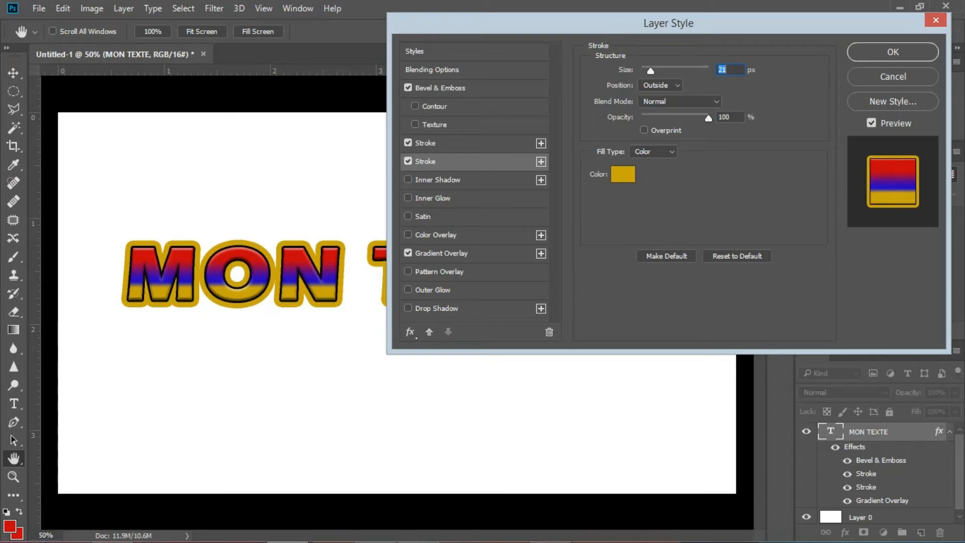
pyautogui.click(440, 88)
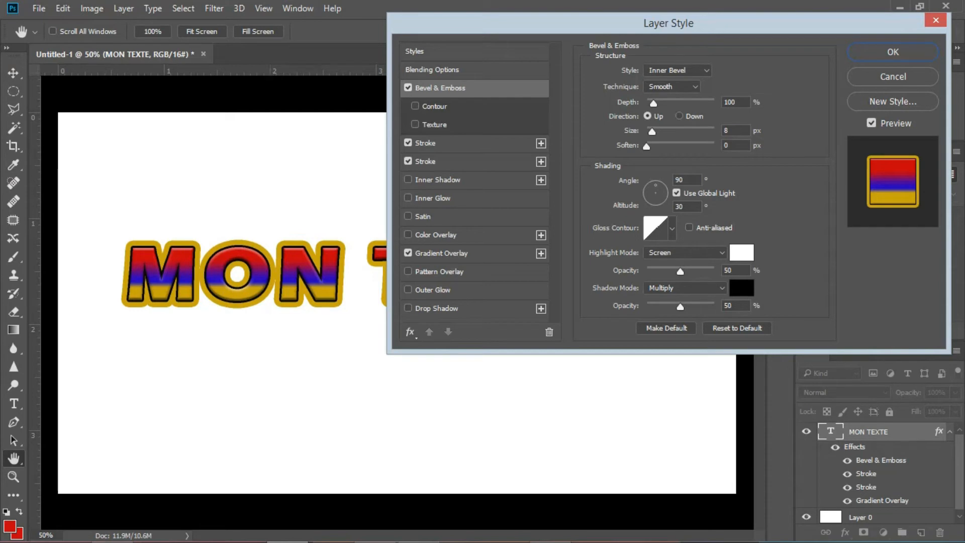
pyautogui.press('Return')
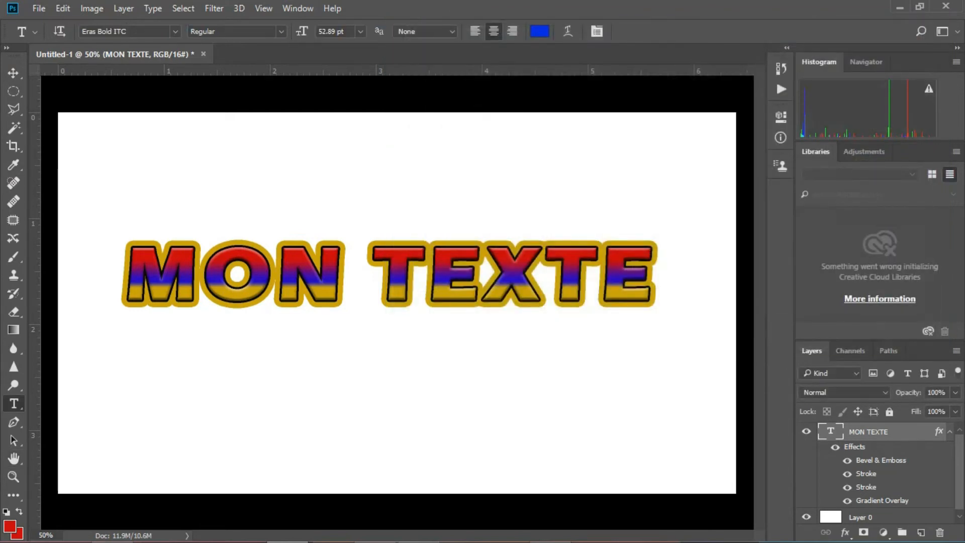
pyautogui.hotkey('ctrl', '+')
pyautogui.hotkey('ctrl', '+')
pyautogui.hotkey('ctrl', '+')
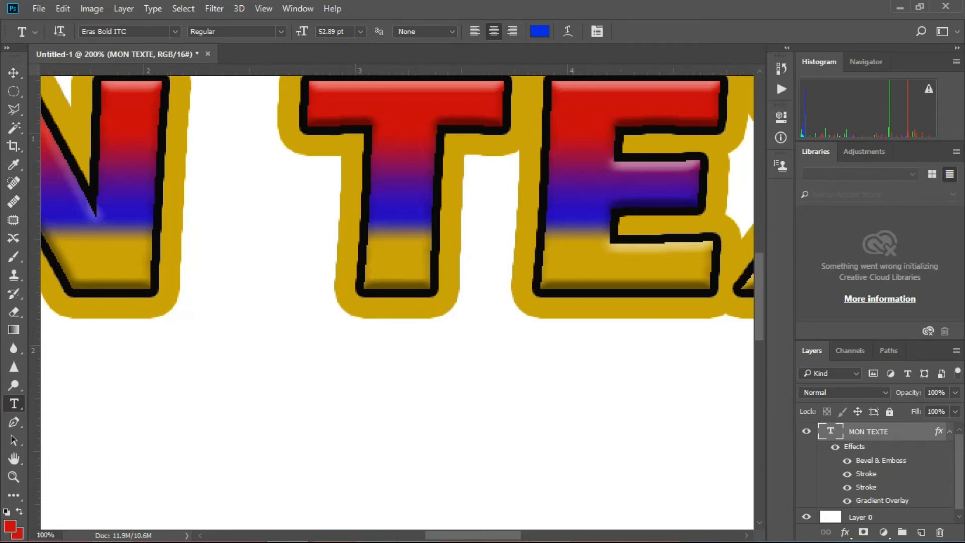
pyautogui.hotkey('ctrl', '-')
pyautogui.hotkey('ctrl', '0')
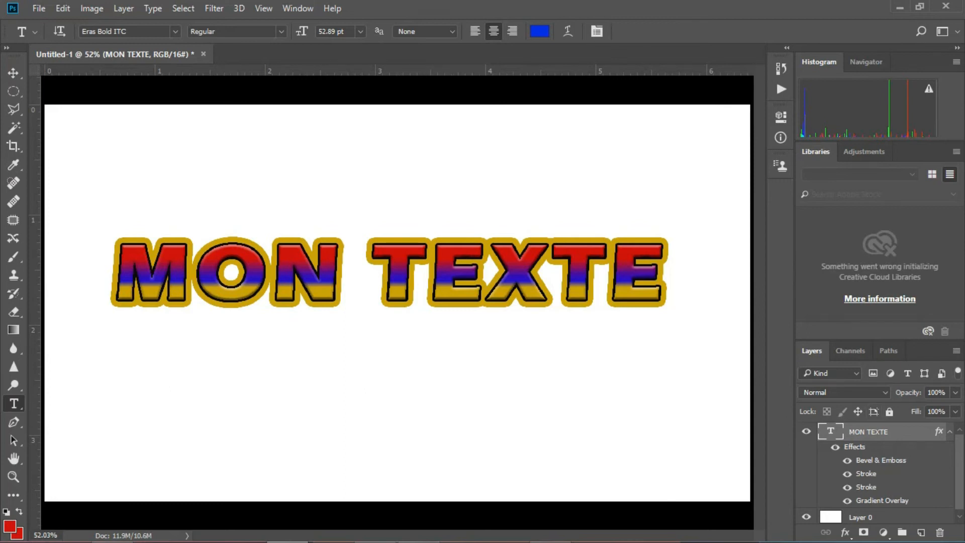
# Add a Drop Shadow to the MON TEXTE layer's style and set its blend mode to Normal.
pyautogui.doubleClick(913, 432)
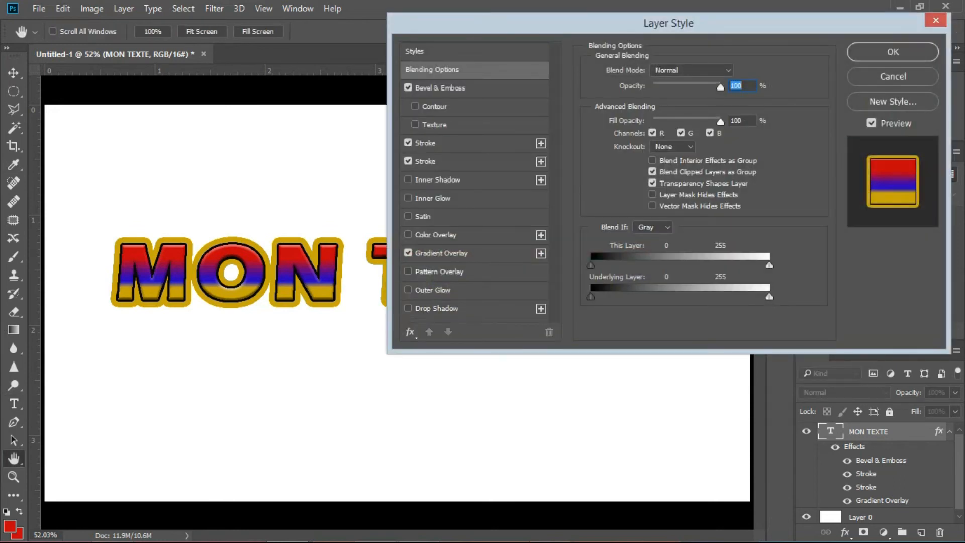
pyautogui.click(408, 308)
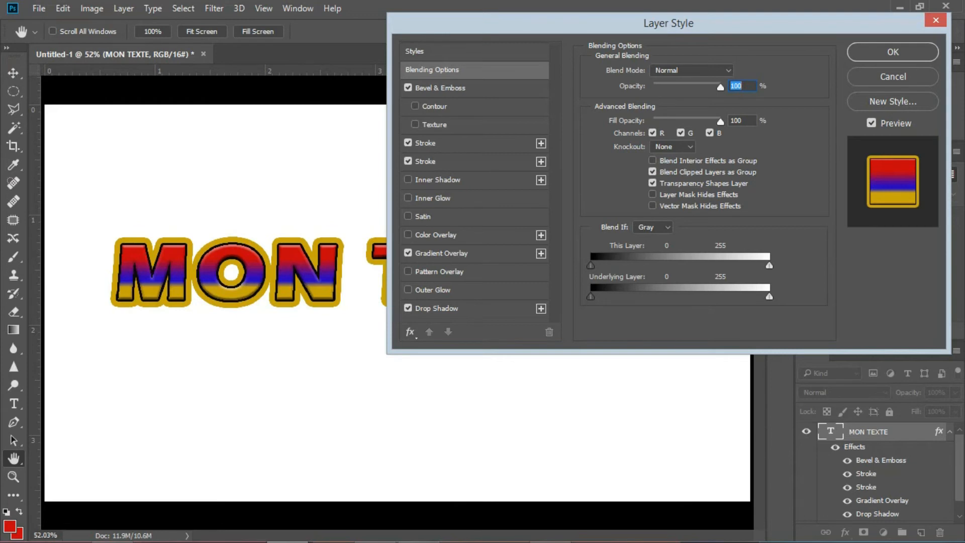
pyautogui.click(436, 309)
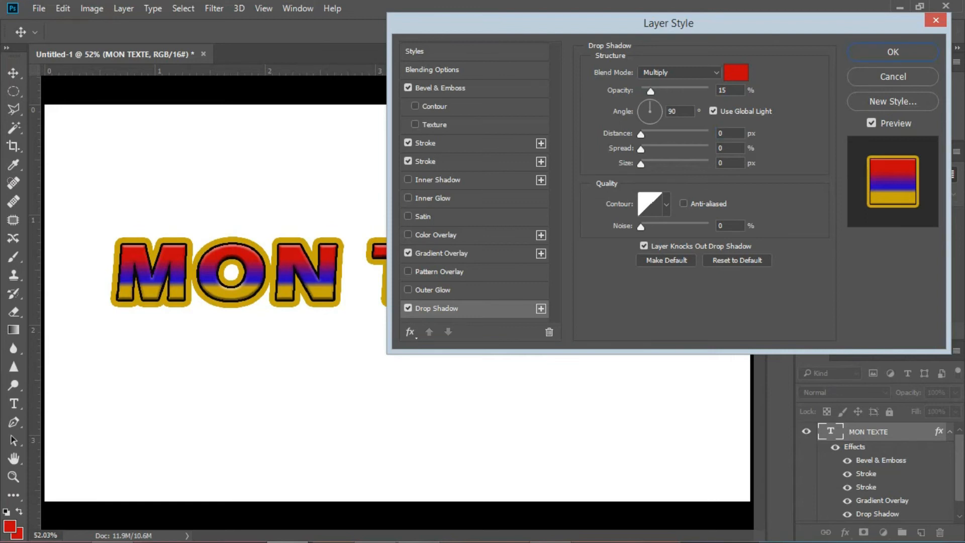
pyautogui.moveTo(641, 134)
pyautogui.mouseDown()
pyautogui.moveTo(673, 134)
pyautogui.moveTo(640, 134)
pyautogui.mouseUp()
pyautogui.click(679, 72)
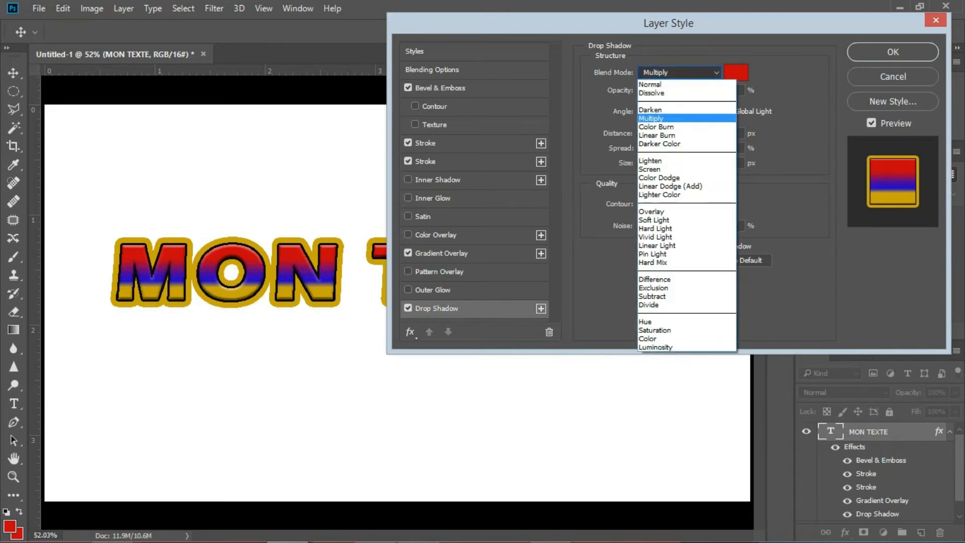
pyautogui.click(669, 84)
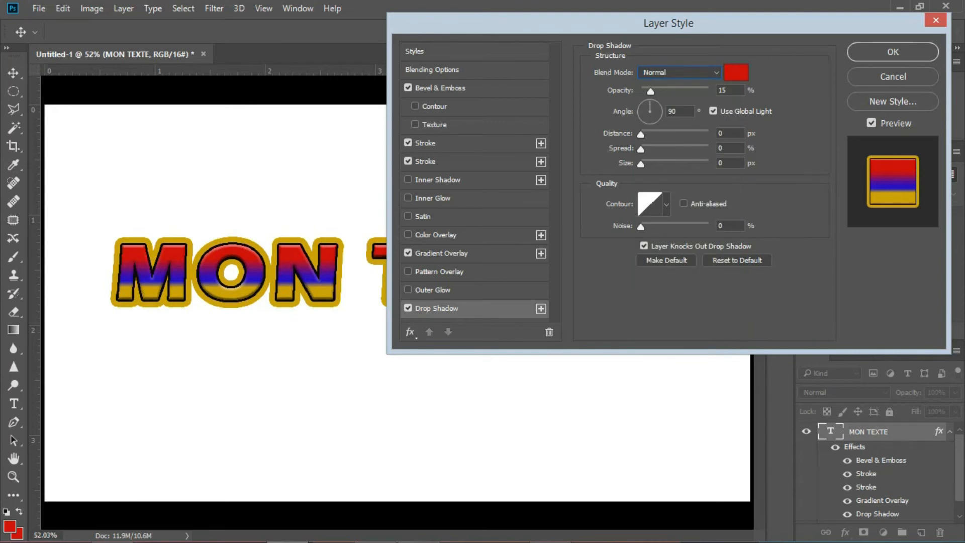
# Set the drop shadow's colour to black 000000, with a distance of 20 px, spread of 2% and size of 35 px.
pyautogui.click(736, 72)
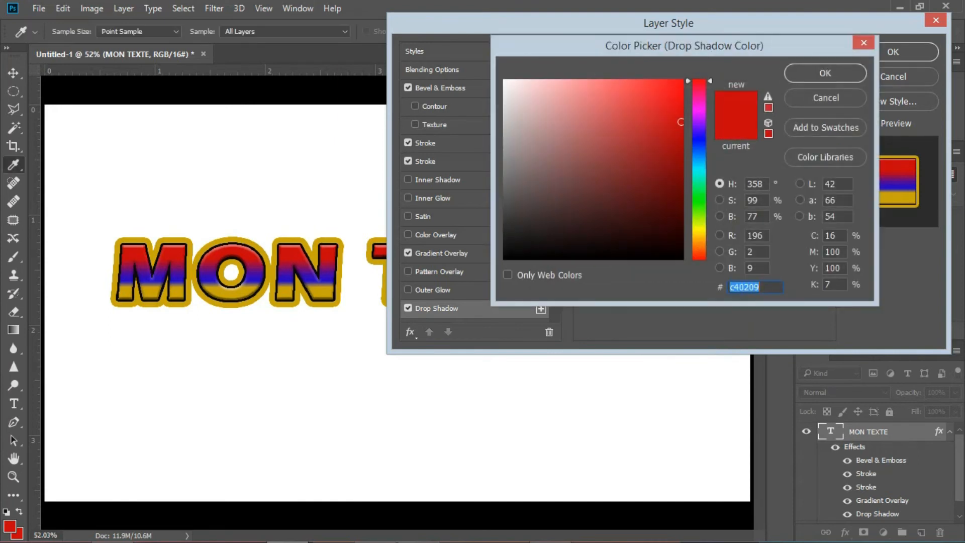
pyautogui.write('000000')
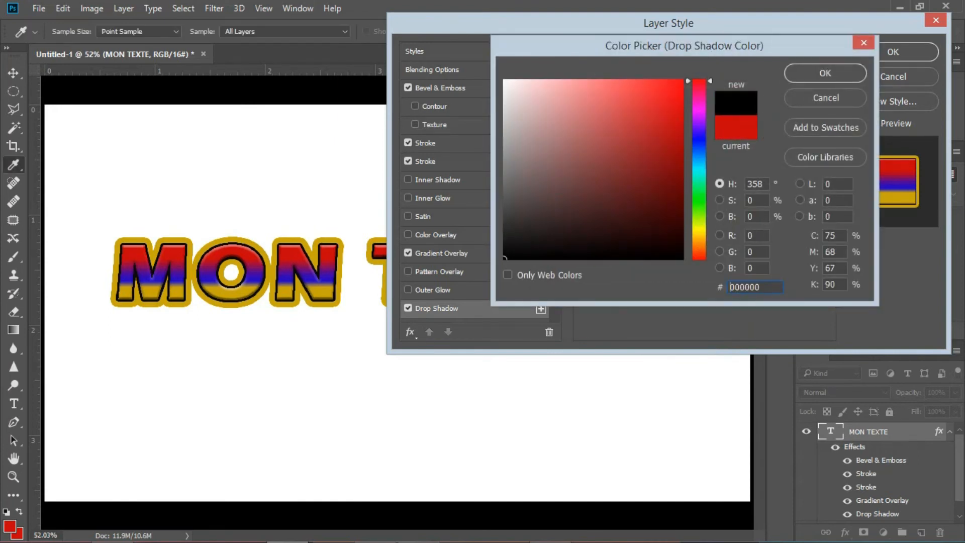
pyautogui.press('Return')
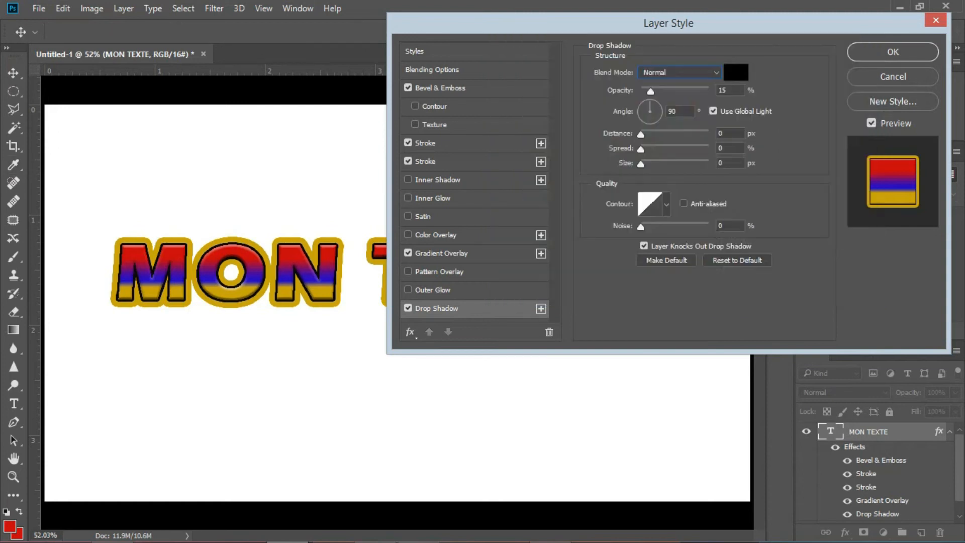
pyautogui.moveTo(641, 134); pyautogui.dragTo(654, 163)
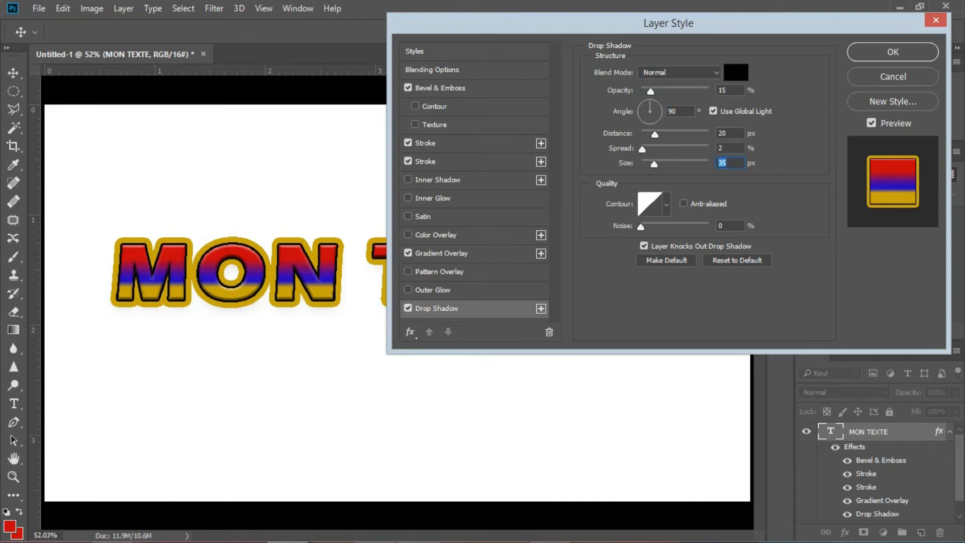
# Enable Outer Glow on the text, then return to the Drop Shadow settings and set the light angle to -135°.
pyautogui.click(432, 289)
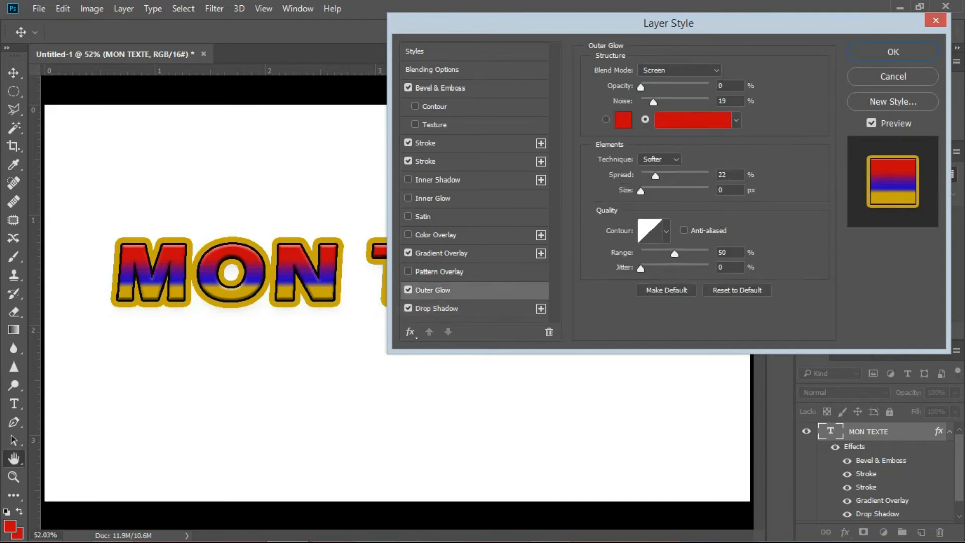
pyautogui.click(408, 308)
pyautogui.click(436, 308)
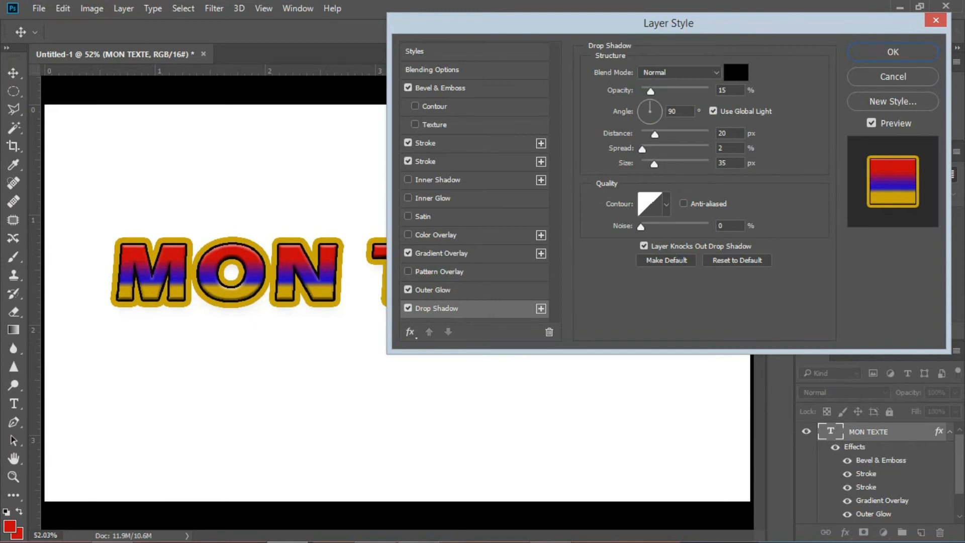
pyautogui.moveTo(650, 102); pyautogui.dragTo(659, 109)
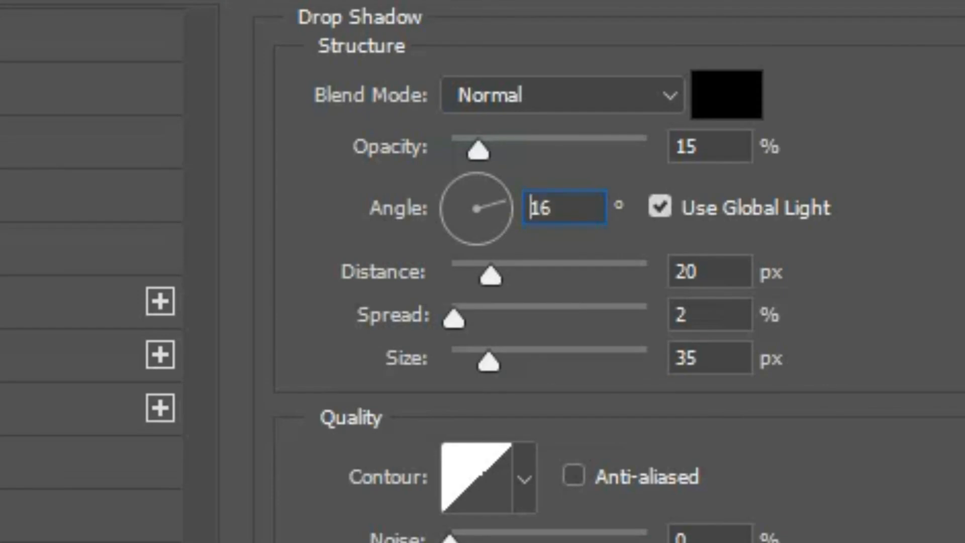
pyautogui.moveTo(504, 200); pyautogui.dragTo(497, 242)
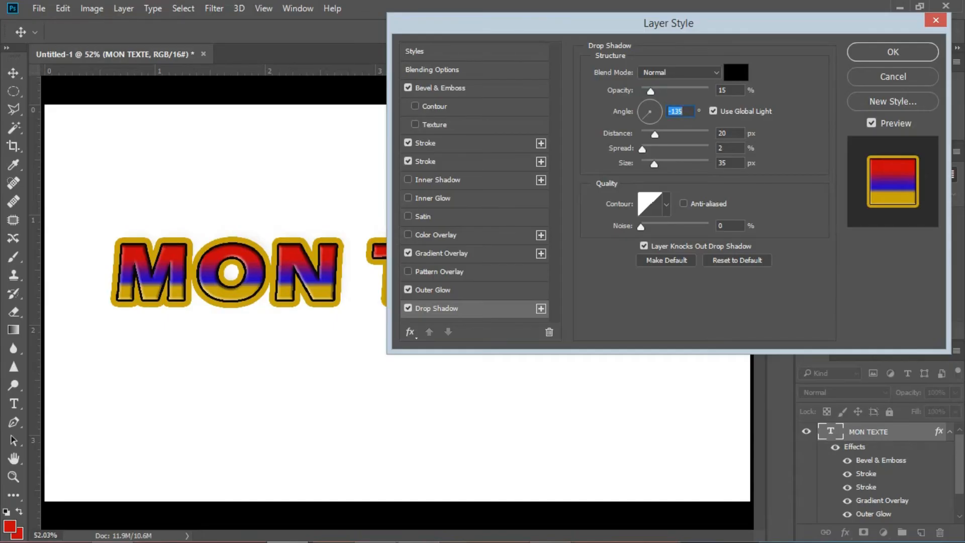
# Turn off Bevel & Emboss and set the drop shadow's distance to 137 px and size to 0 px, revealing more of the text.
pyautogui.click(408, 88)
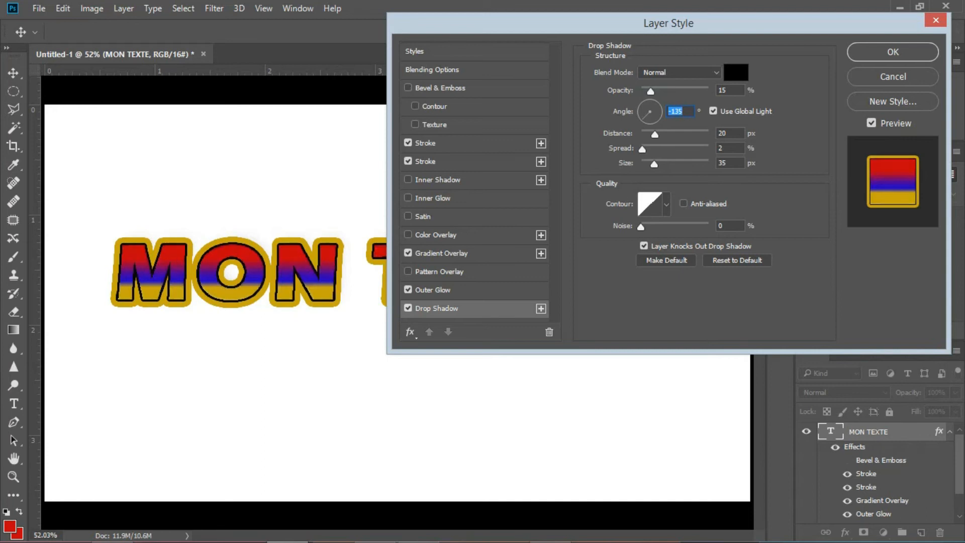
pyautogui.press('Tab')
pyautogui.write('0')
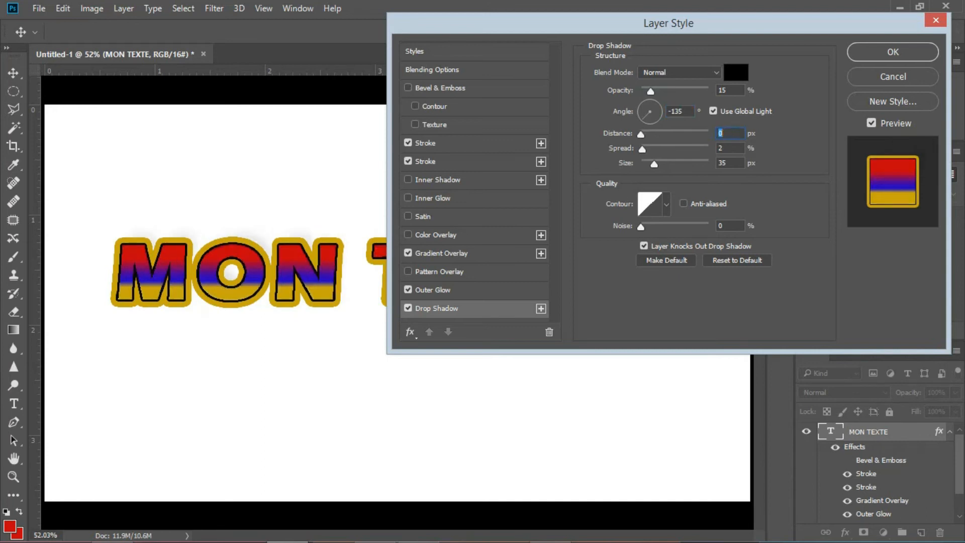
pyautogui.moveTo(640, 134); pyautogui.dragTo(695, 134)
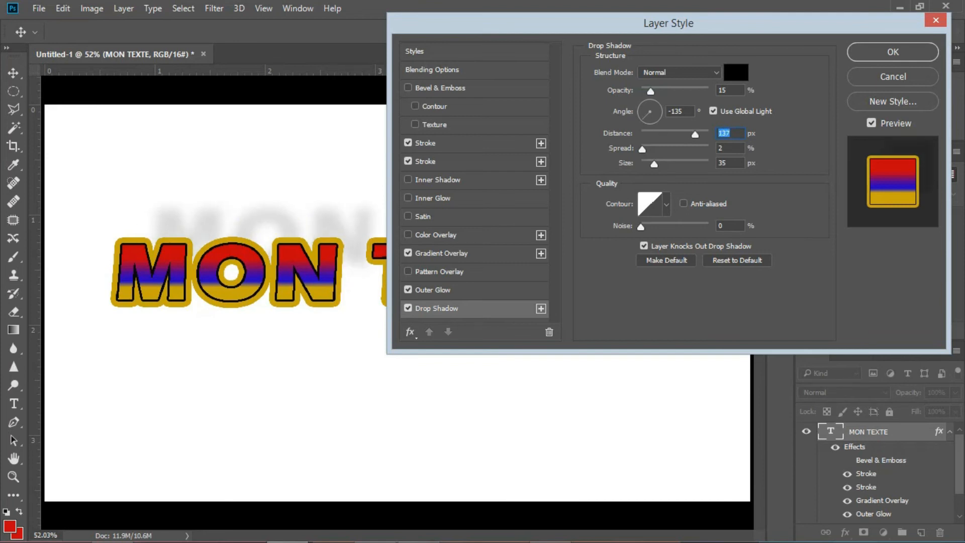
pyautogui.moveTo(653, 164); pyautogui.dragTo(640, 164)
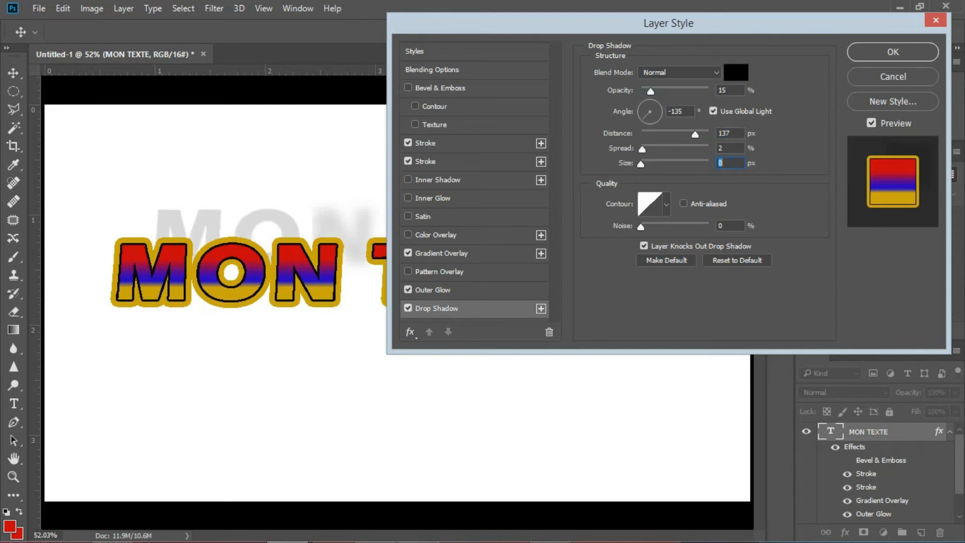
pyautogui.moveTo(669, 23); pyautogui.dragTo(802, 11)
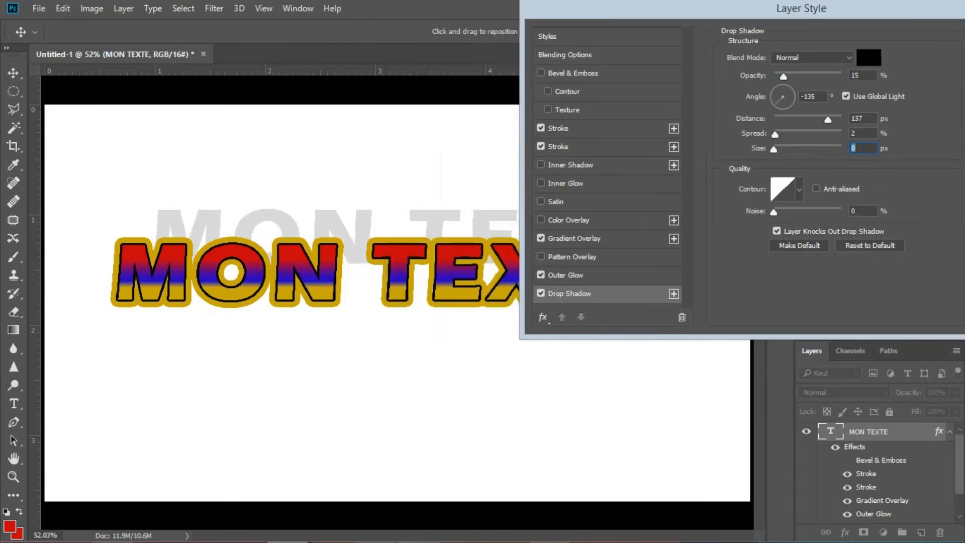
# Set the drop shadow's angle to 46°, distance to 55 px, opacity to 70% and size to 21 px.
pyautogui.moveTo(776, 106)
pyautogui.mouseDown()
pyautogui.moveTo(779, 91)
pyautogui.moveTo(789, 92)
pyautogui.mouseUp()
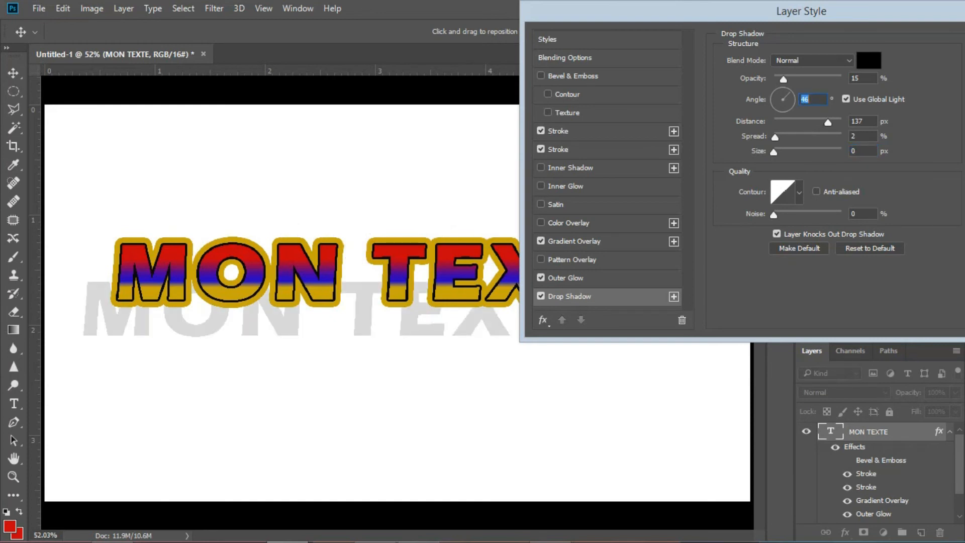
pyautogui.moveTo(827, 123); pyautogui.dragTo(810, 122)
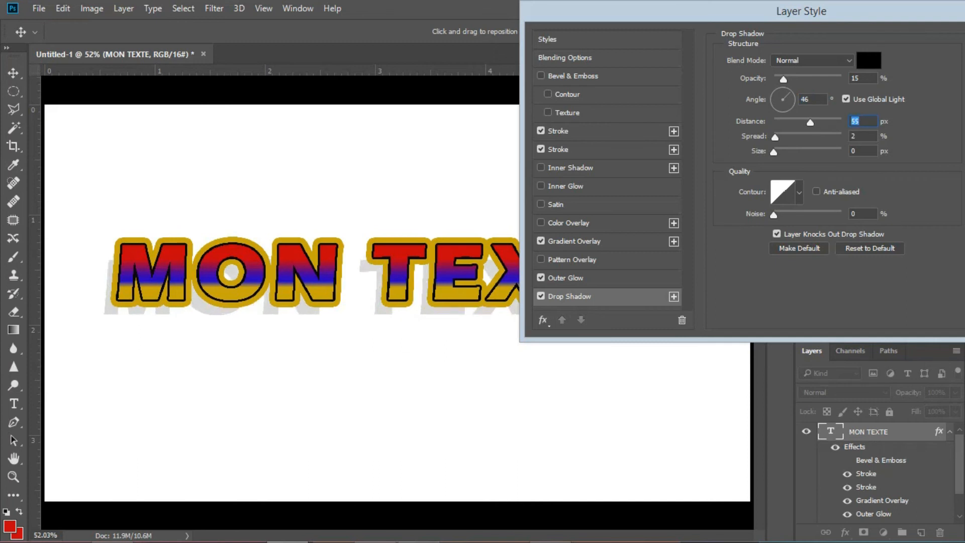
pyautogui.moveTo(783, 79); pyautogui.dragTo(820, 79)
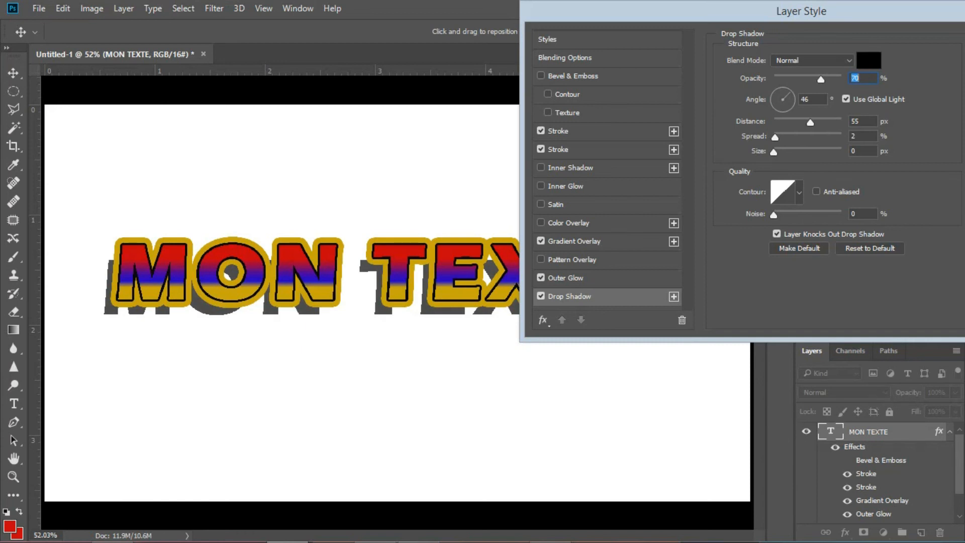
pyautogui.moveTo(774, 152); pyautogui.dragTo(783, 152)
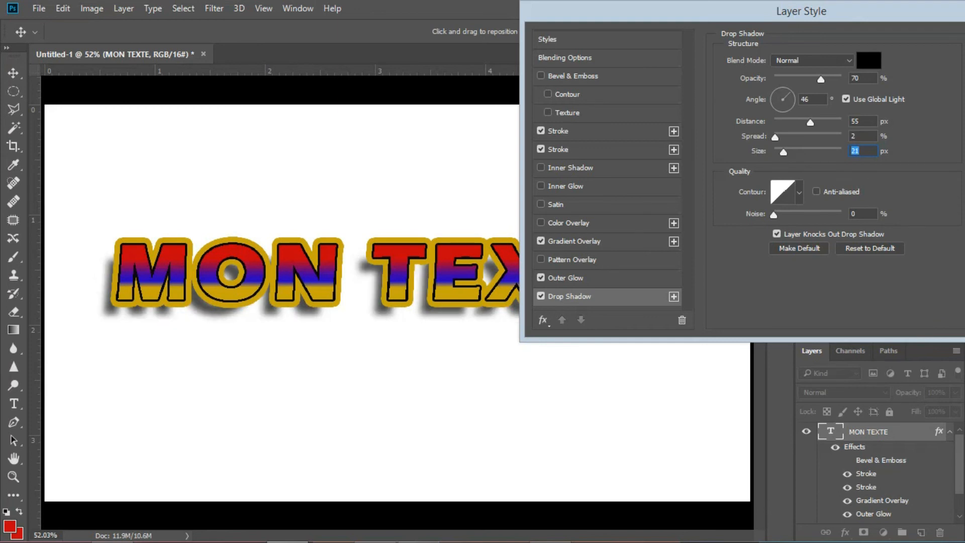
# Fine-tune the drop shadow's distance down to 37 px.
pyautogui.moveTo(810, 122); pyautogui.dragTo(805, 122)
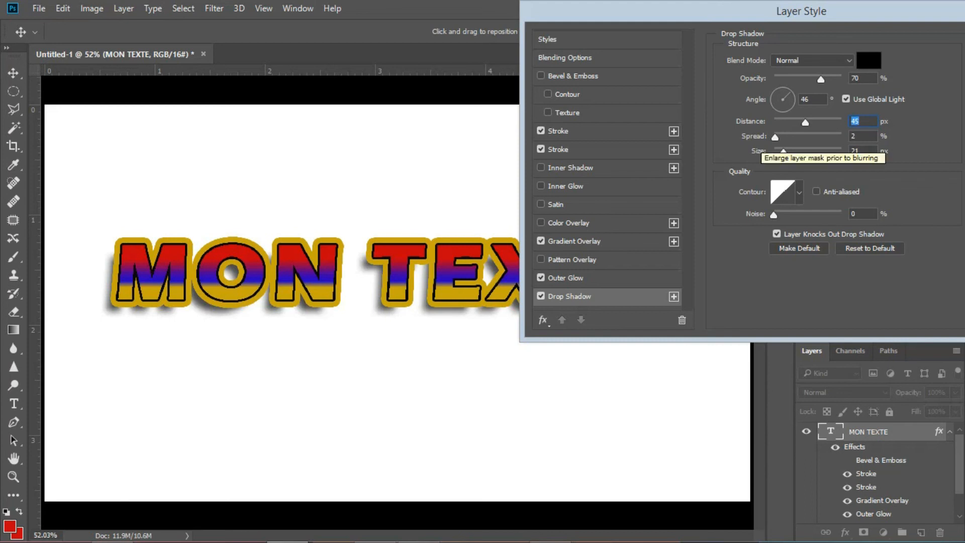
pyautogui.press('Down')
pyautogui.press('Down')
pyautogui.press('Down')
pyautogui.press('Down')
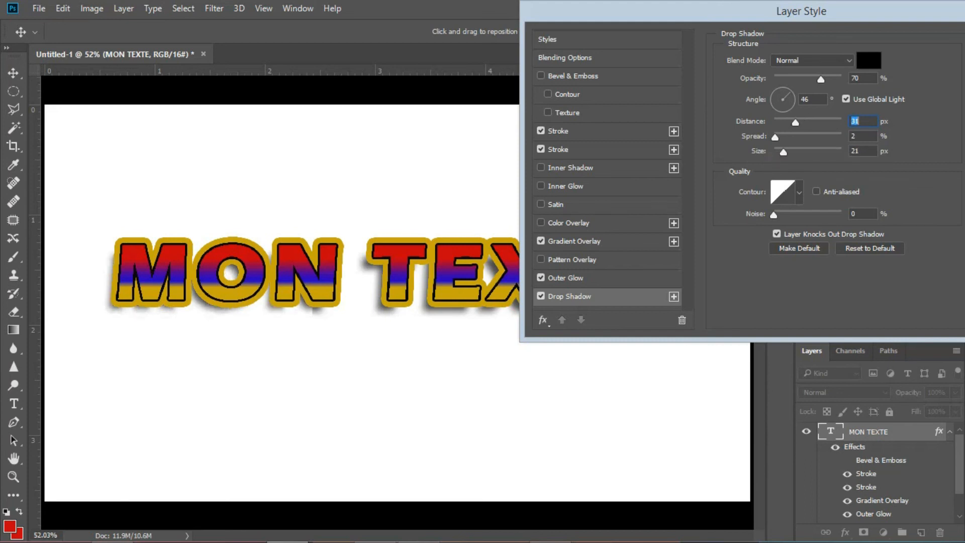
pyautogui.press('Down')
pyautogui.press('Down')
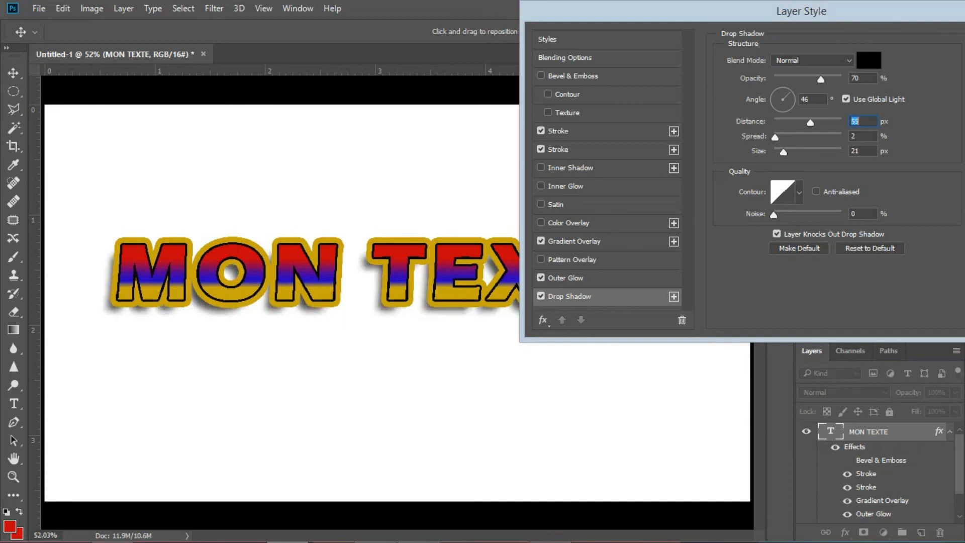
pyautogui.press('Down')
pyautogui.press('Down')
pyautogui.press('Down')
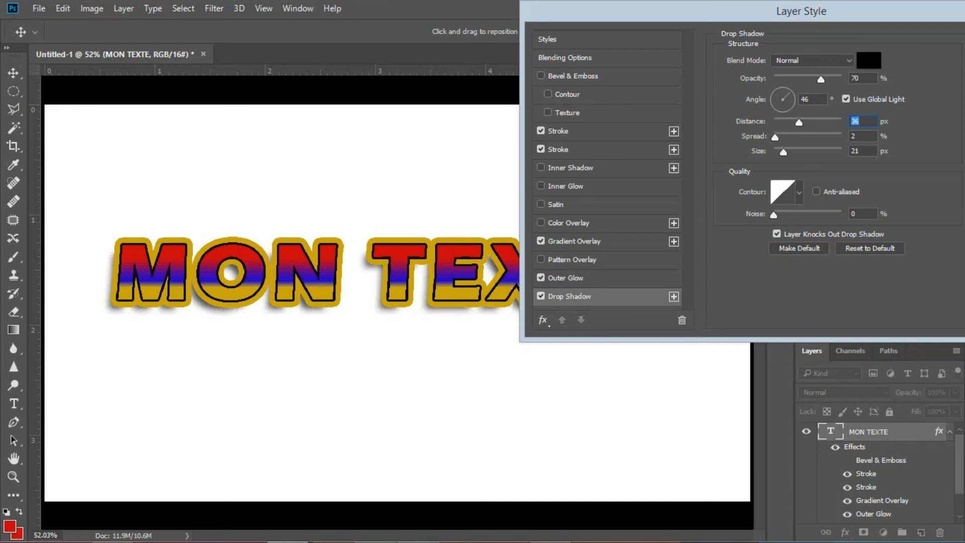
pyautogui.press('Up')
# Swing the drop shadow's light angle around and set it to 94° so the shadow falls below the letters.
pyautogui.moveTo(790, 91); pyautogui.dragTo(792, 94)
pyautogui.moveTo(793, 99); pyautogui.dragTo(782, 110)
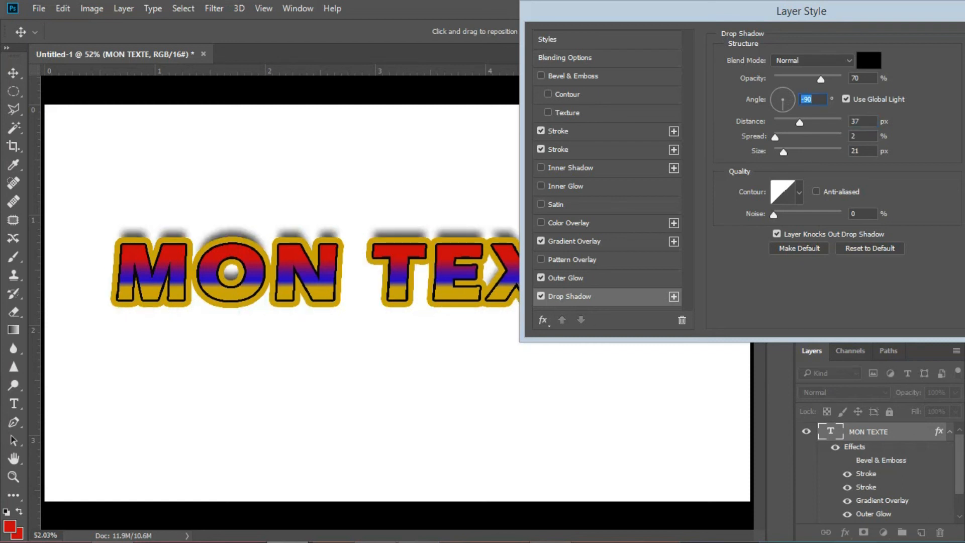
pyautogui.write('83')
pyautogui.hotkey('shift', 'Up')
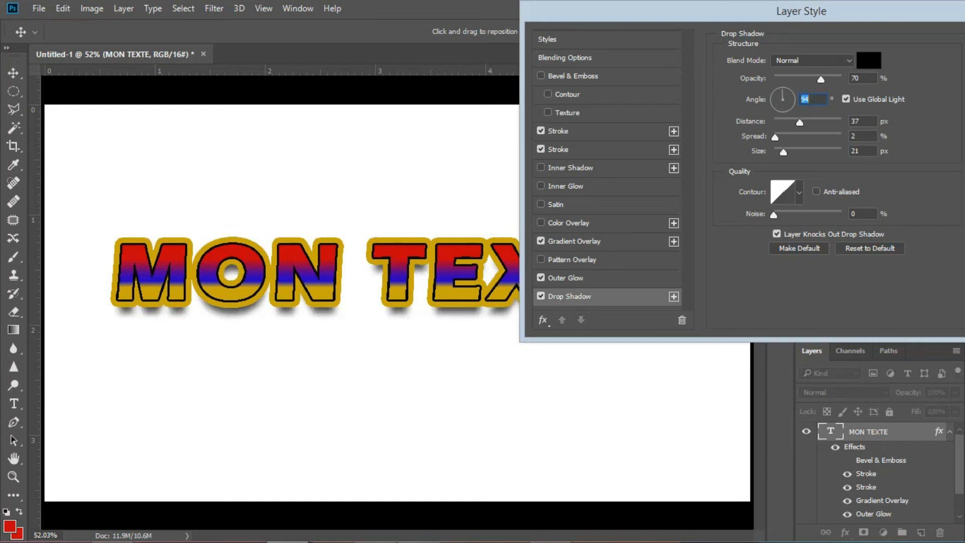
# Enable Color Overlay, Satin and Inner Shadow on the text, trying Inner Glow briefly and turning it off again.
pyautogui.moveTo(729, 10); pyautogui.dragTo(607, 64)
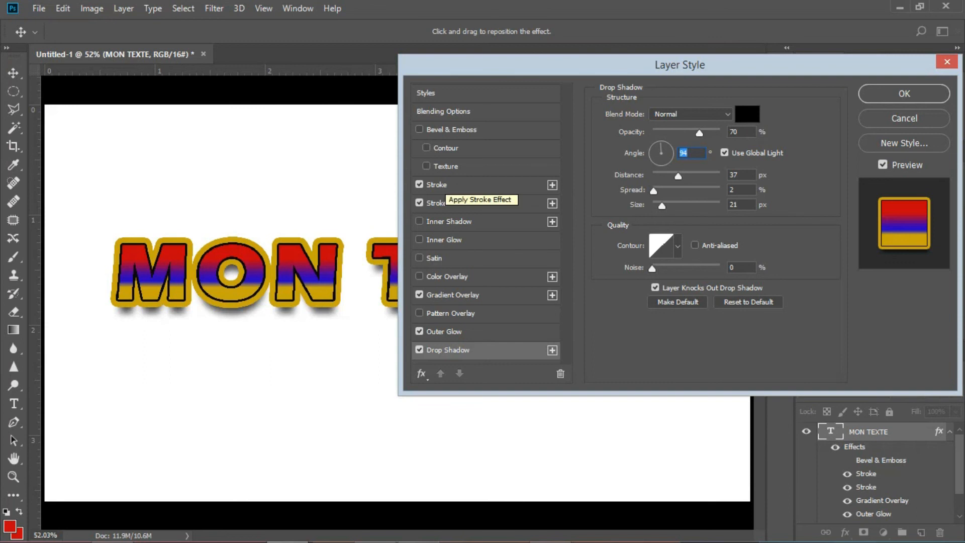
pyautogui.click(419, 276)
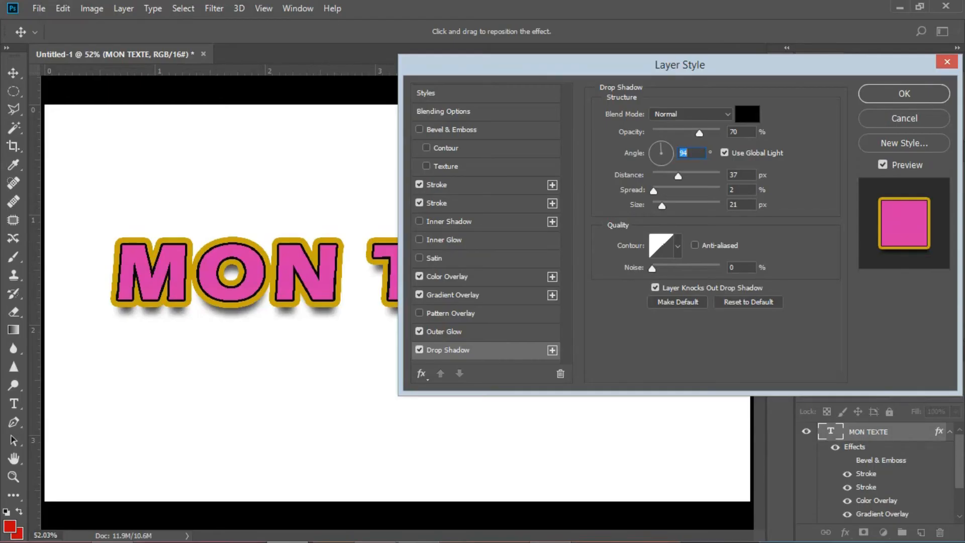
pyautogui.click(419, 257)
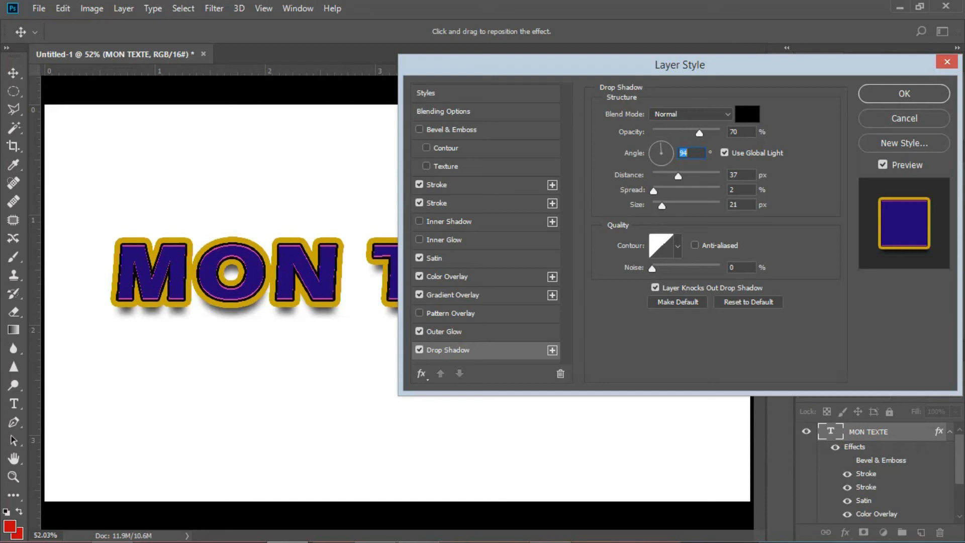
pyautogui.click(419, 239)
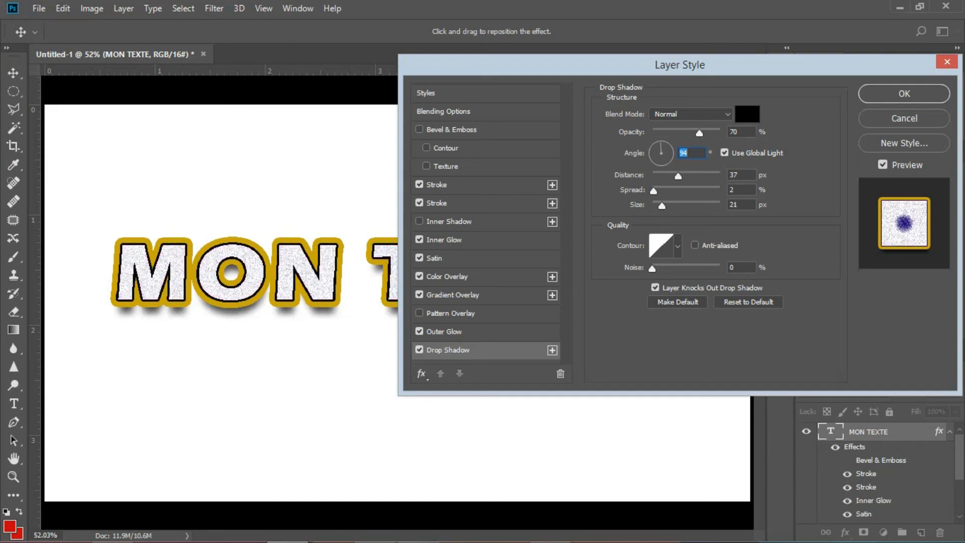
pyautogui.click(419, 239)
pyautogui.click(419, 221)
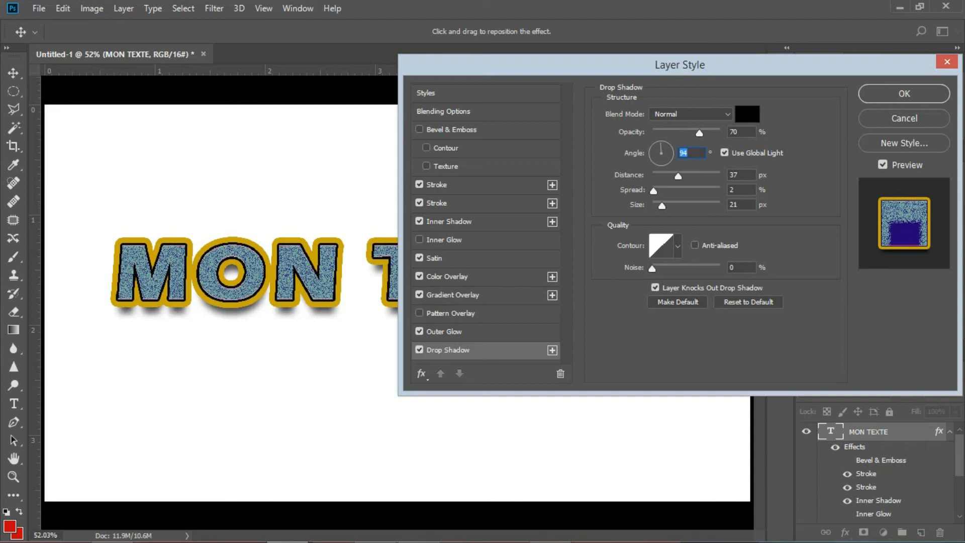
pyautogui.moveTo(552, 65); pyautogui.dragTo(413, 60)
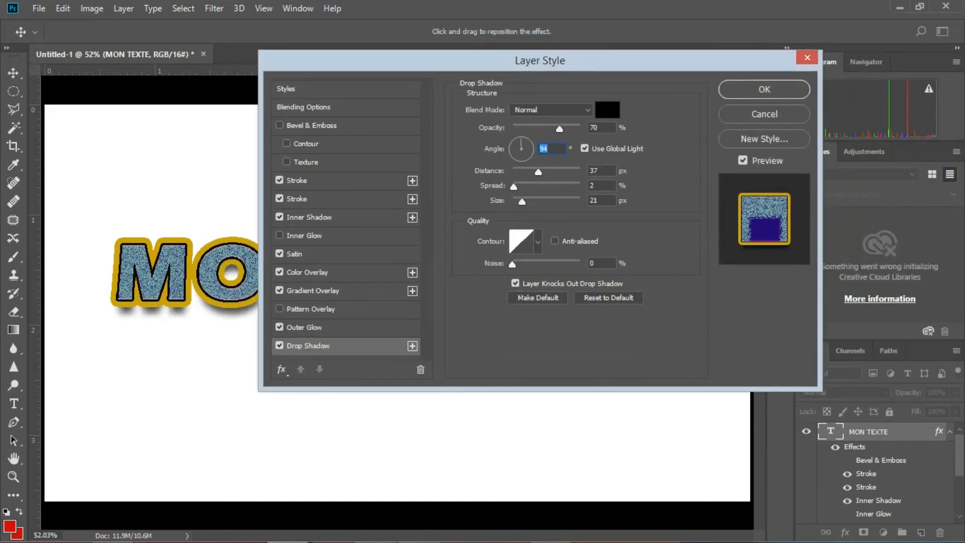